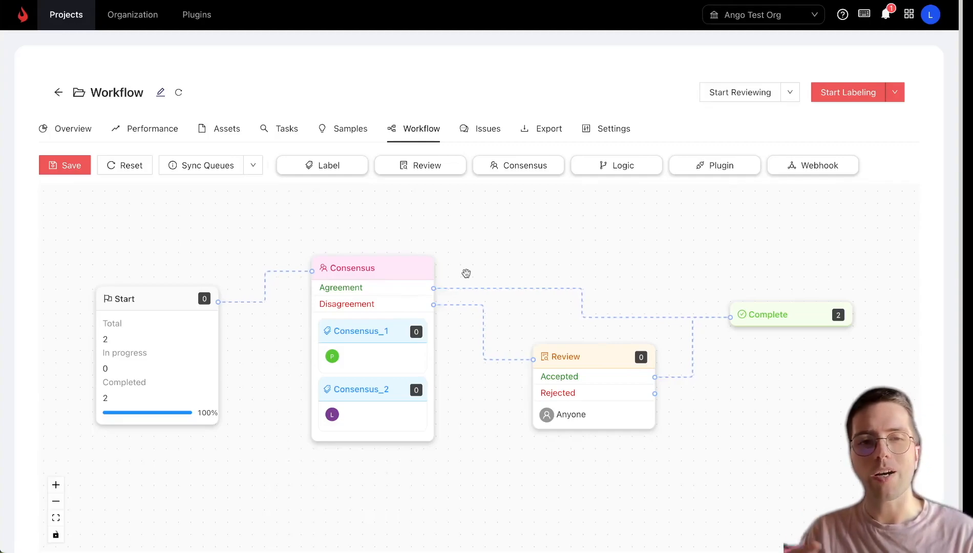
# Examine the settings of the Start stage and the Consensus stage in the existing workflow
pyautogui.moveTo(382, 257); pyautogui.dragTo(380, 280)
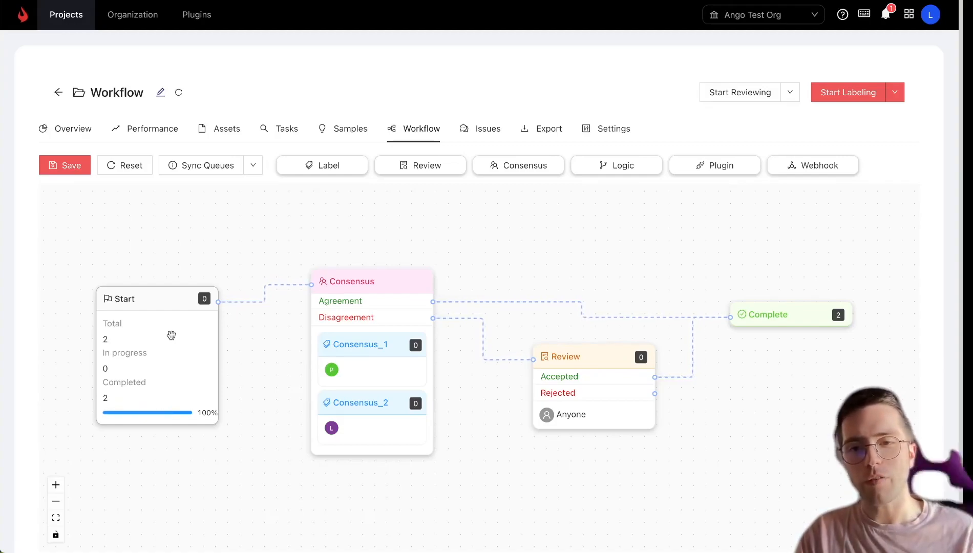
pyautogui.click(158, 312)
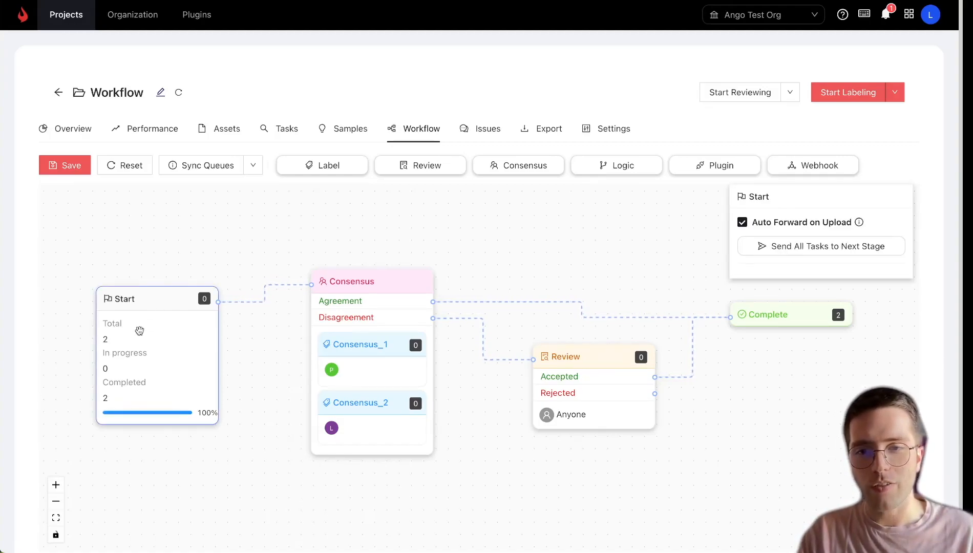
pyautogui.click(509, 240)
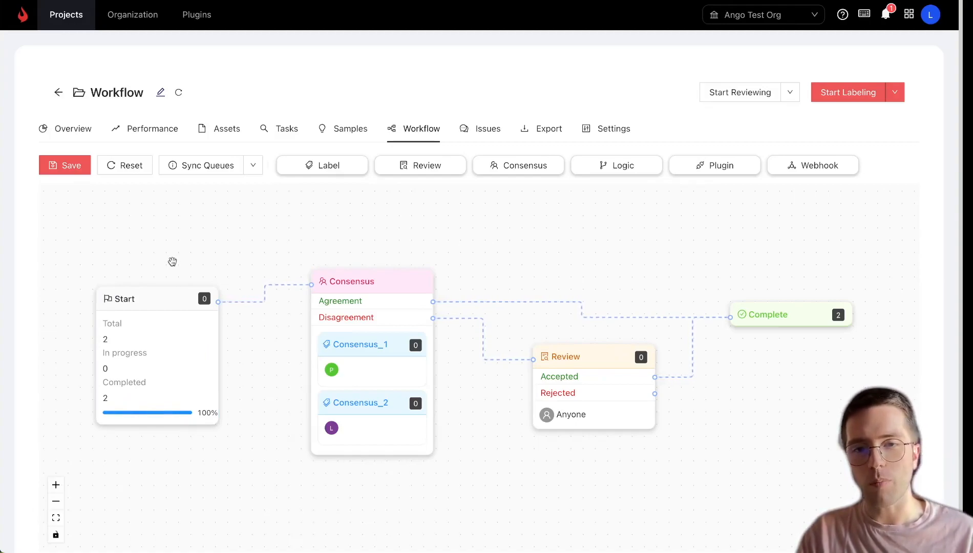
pyautogui.click(165, 330)
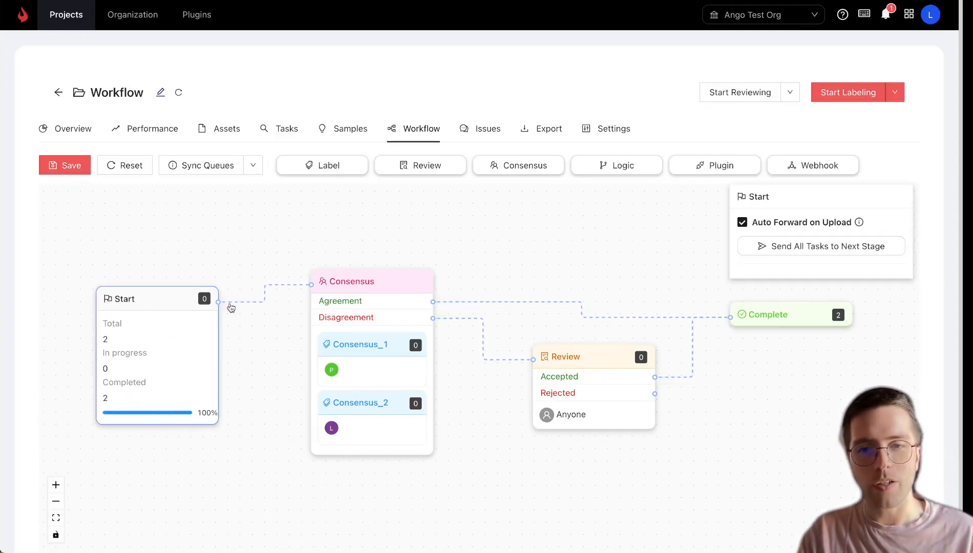
pyautogui.click(368, 289)
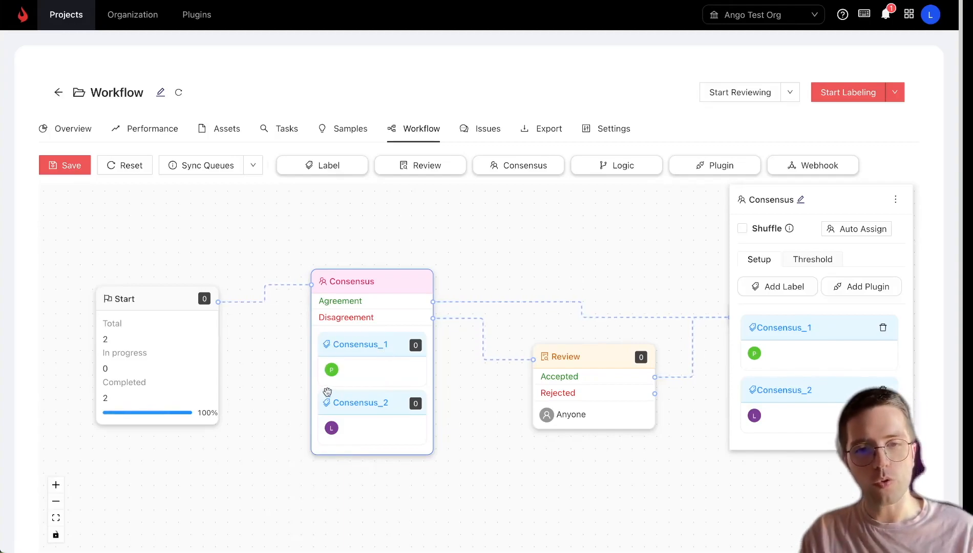
pyautogui.click(446, 258)
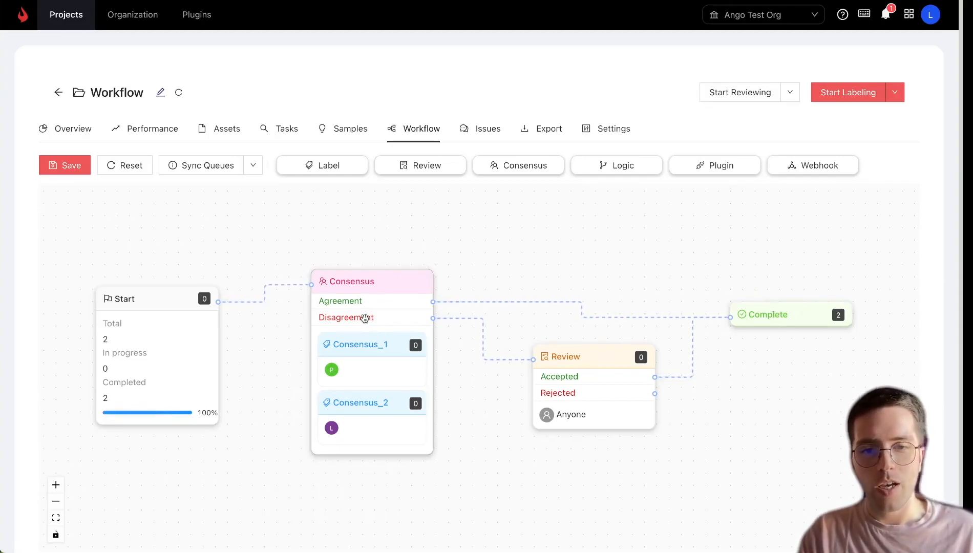
# Connect the Review stage's Rejected output back to the Consensus stage's input and save the workflow
pyautogui.click(579, 378)
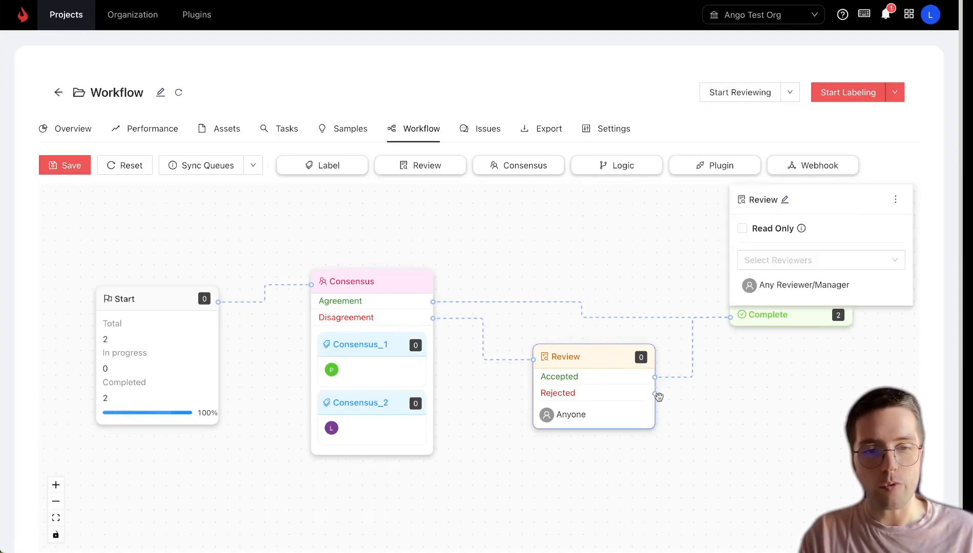
pyautogui.moveTo(636, 364); pyautogui.dragTo(628, 385)
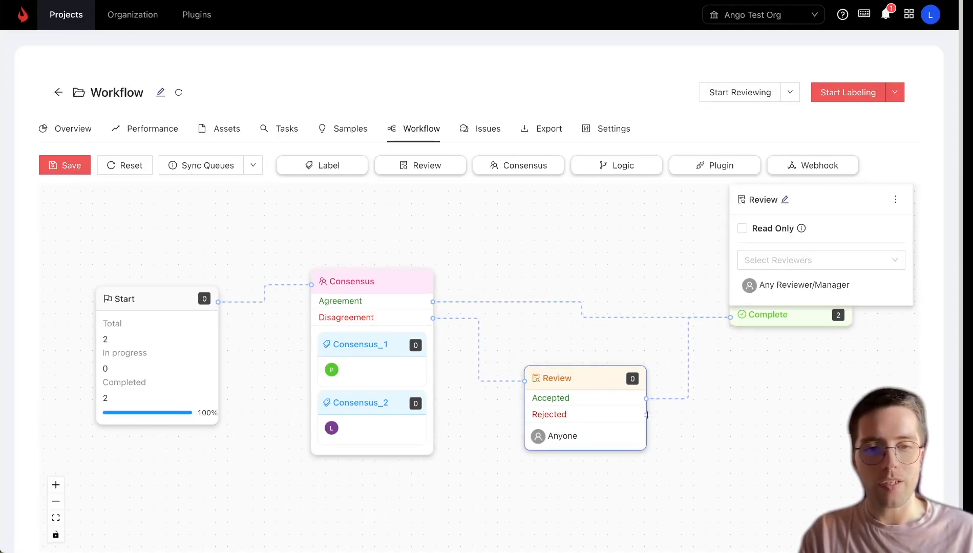
pyautogui.moveTo(592, 304); pyautogui.dragTo(311, 285)
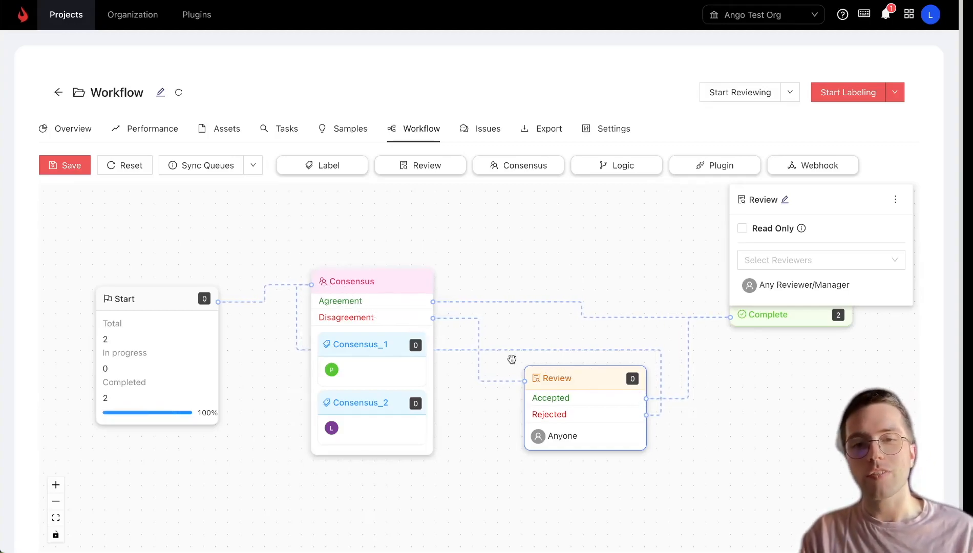
pyautogui.click(80, 169)
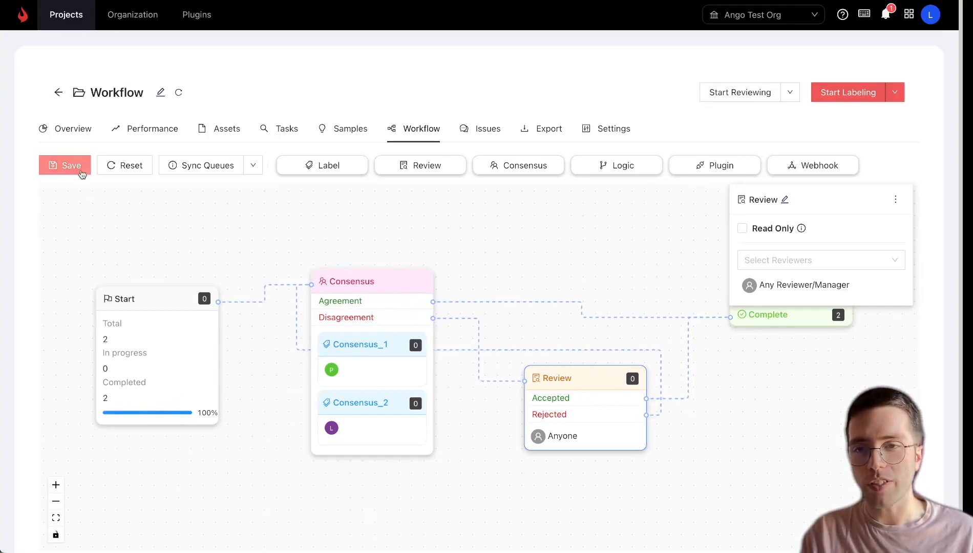
pyautogui.click(630, 230)
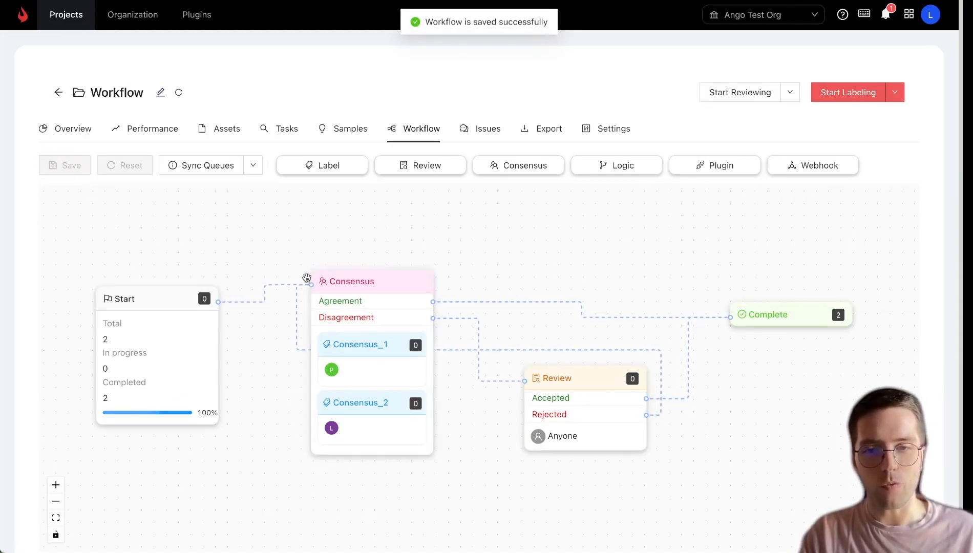
# Delete the Consensus and Review stages, leaving only Start and Complete on the canvas
pyautogui.moveTo(385, 296); pyautogui.dragTo(354, 277)
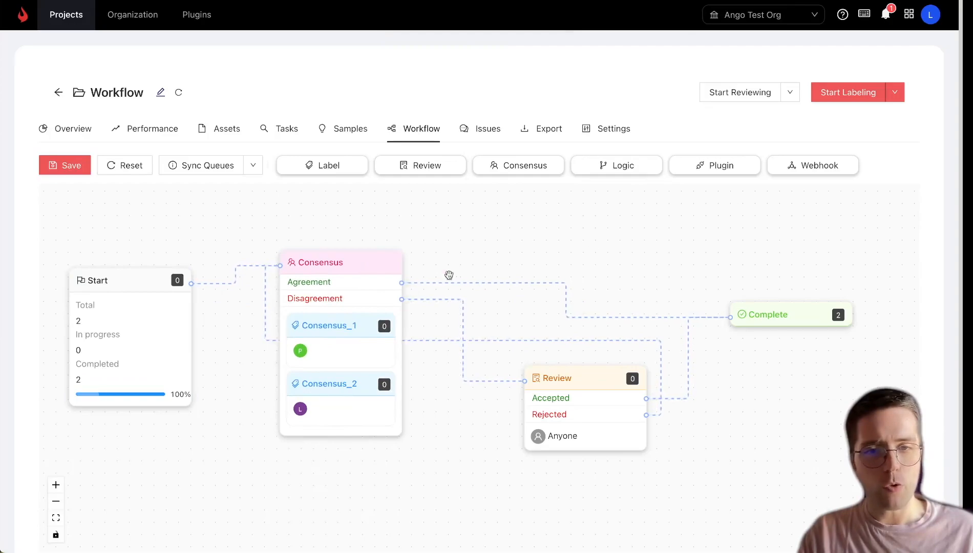
pyautogui.click(383, 266)
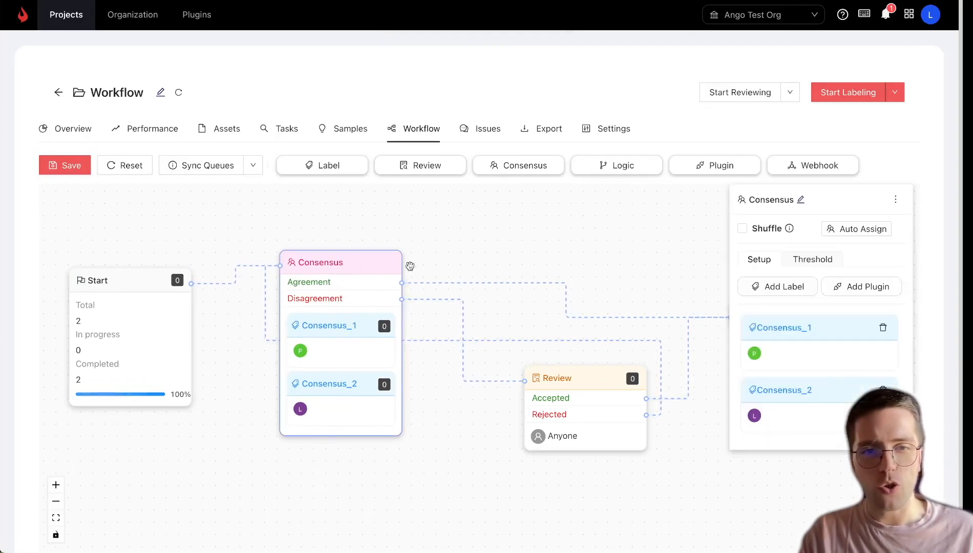
pyautogui.click(895, 199)
pyautogui.click(873, 228)
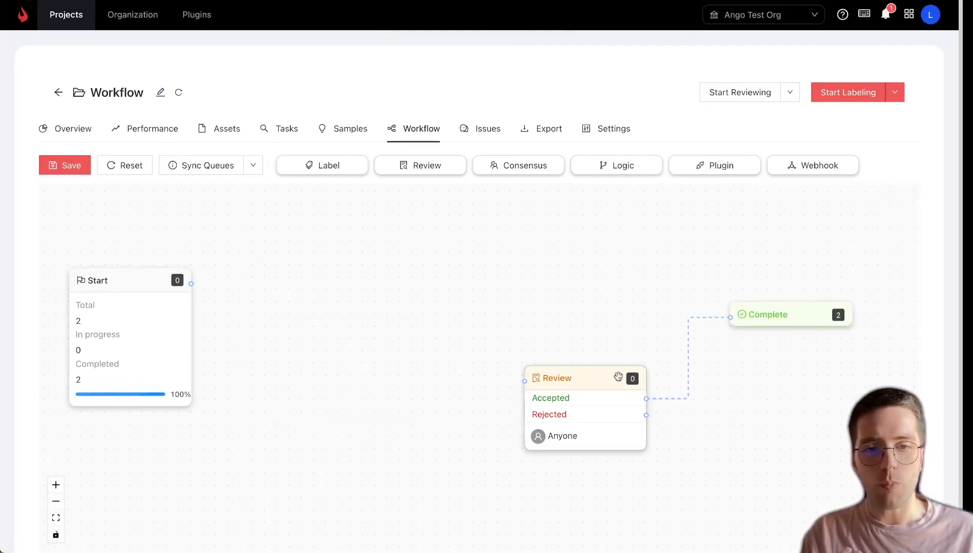
pyautogui.click(901, 200)
pyautogui.click(870, 225)
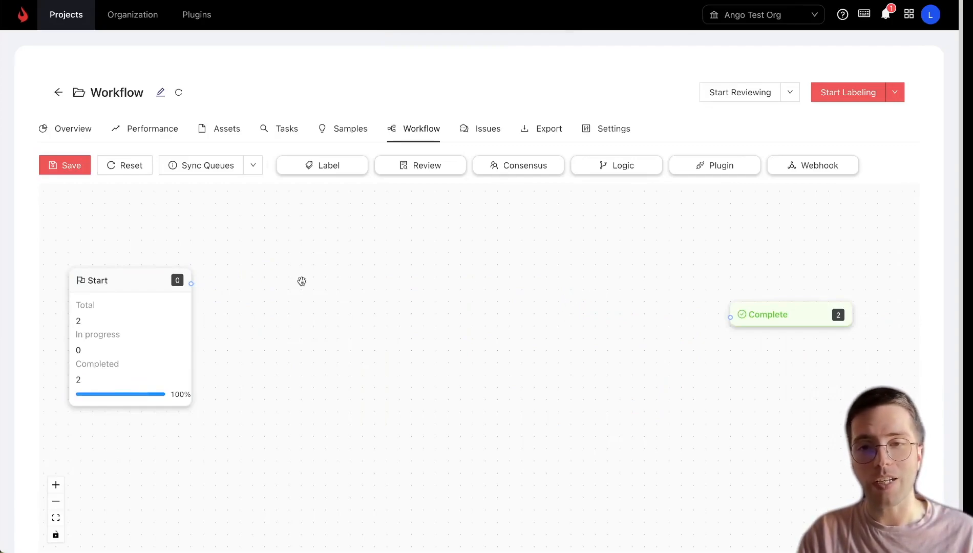
# Add a Label stage beside Start, link Start to it, and link its Submit output to Complete
pyautogui.moveTo(314, 170); pyautogui.dragTo(280, 289)
pyautogui.moveTo(191, 283); pyautogui.dragTo(256, 281)
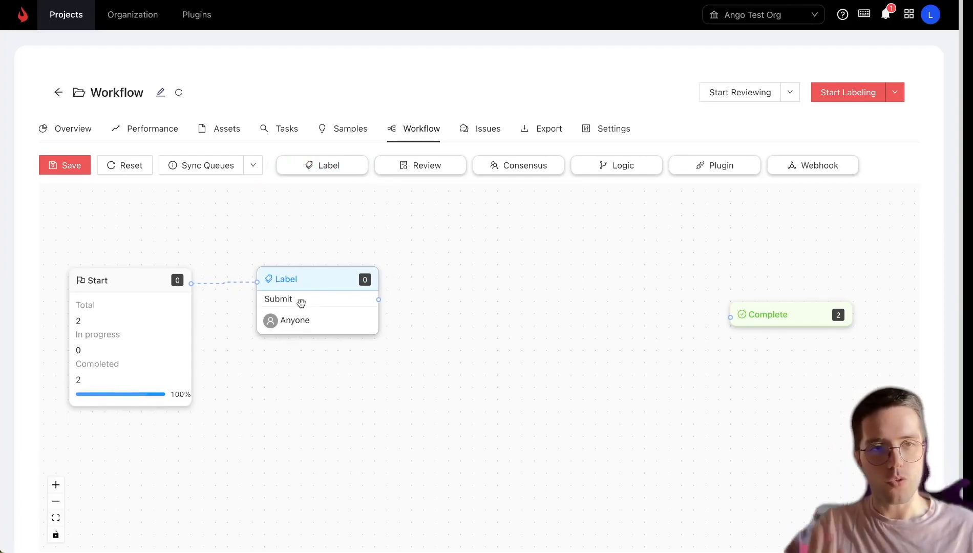
pyautogui.moveTo(378, 299); pyautogui.dragTo(728, 318)
# Add a Review stage between Label and Complete, and reroute Label's Submit output to it
pyautogui.moveTo(432, 171); pyautogui.dragTo(462, 290)
pyautogui.moveTo(516, 308); pyautogui.dragTo(487, 328)
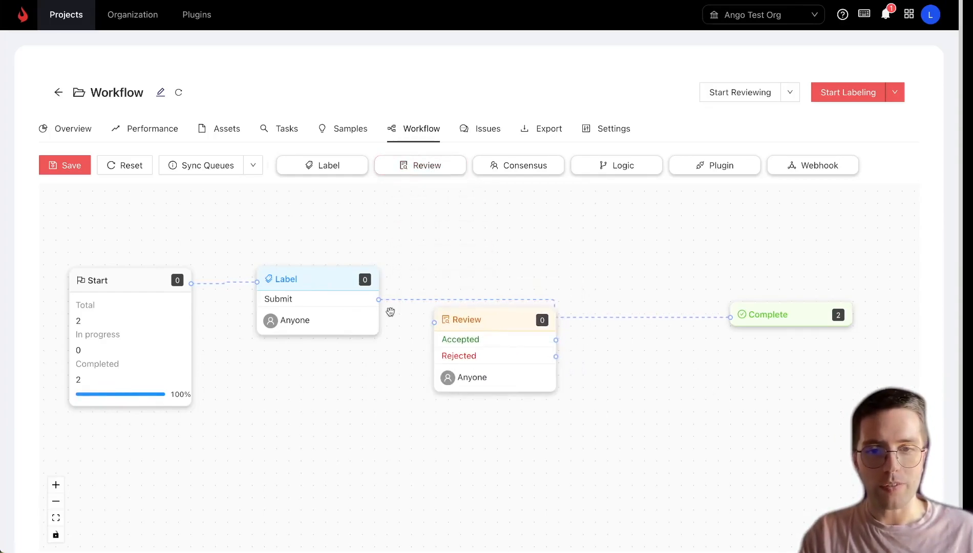
pyautogui.moveTo(379, 300); pyautogui.dragTo(434, 322)
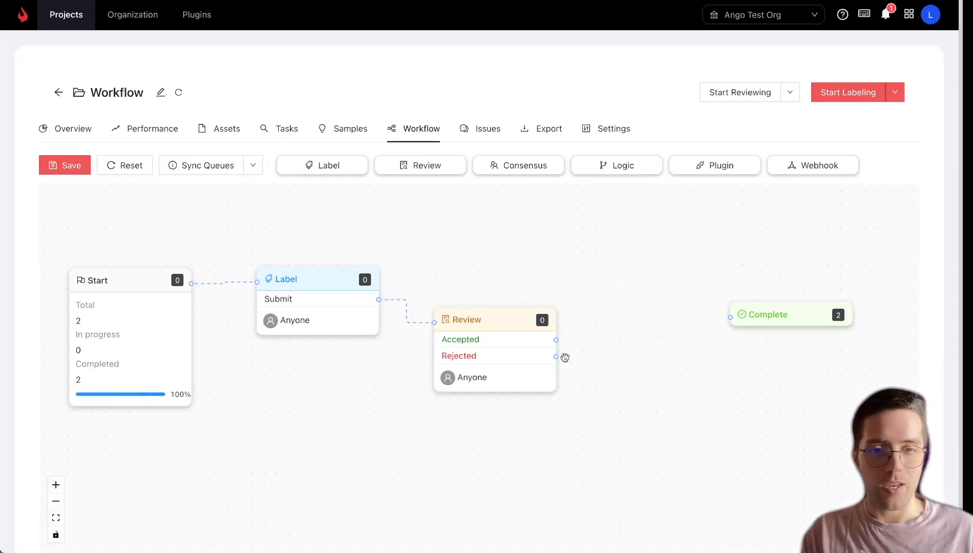
pyautogui.moveTo(524, 355); pyautogui.dragTo(537, 358)
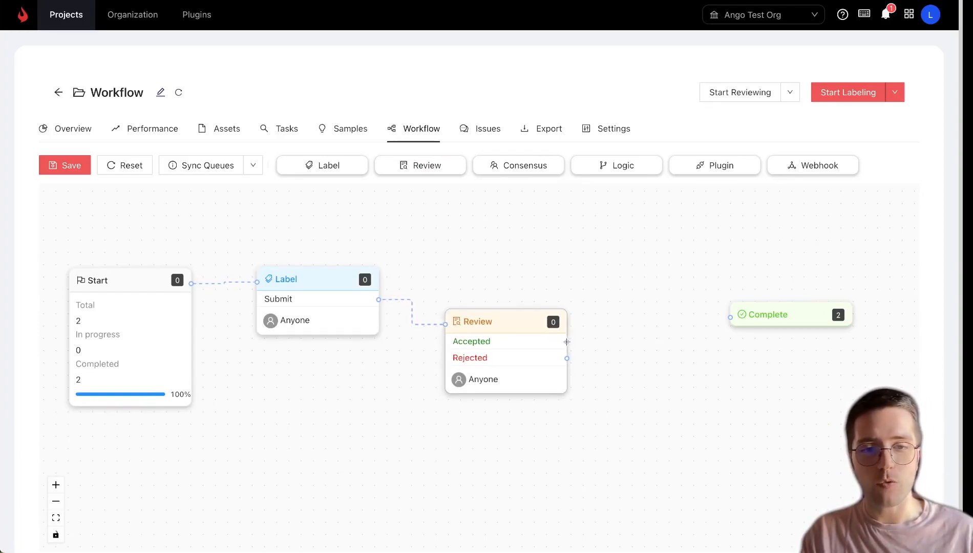
# Connect Review's Accepted output to Complete and its Rejected output back to the Label stage
pyautogui.moveTo(567, 341); pyautogui.dragTo(656, 333)
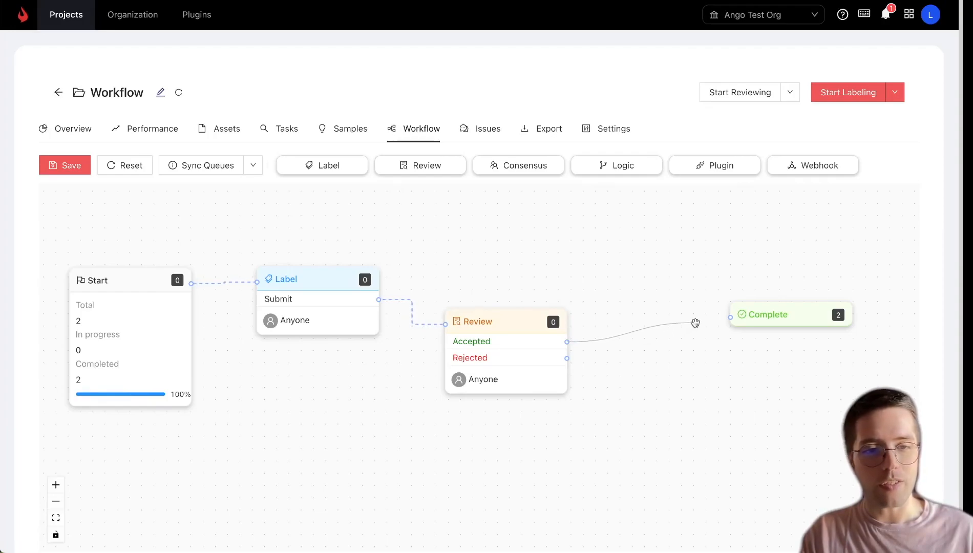
pyautogui.moveTo(713, 319); pyautogui.dragTo(726, 320)
pyautogui.moveTo(567, 358); pyautogui.dragTo(256, 282)
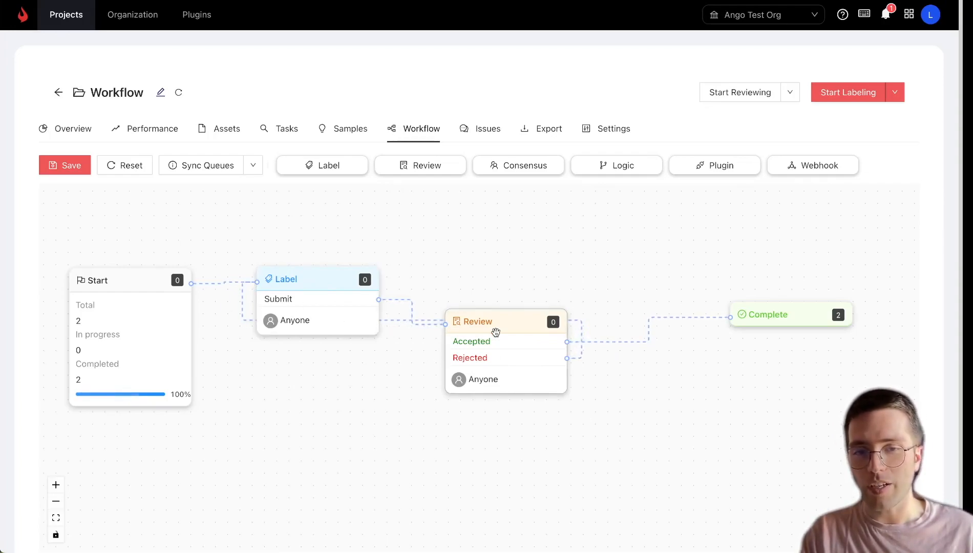
# Replace the Label stage with a Consensus stage and connect Start to it
pyautogui.press('BackSpace')
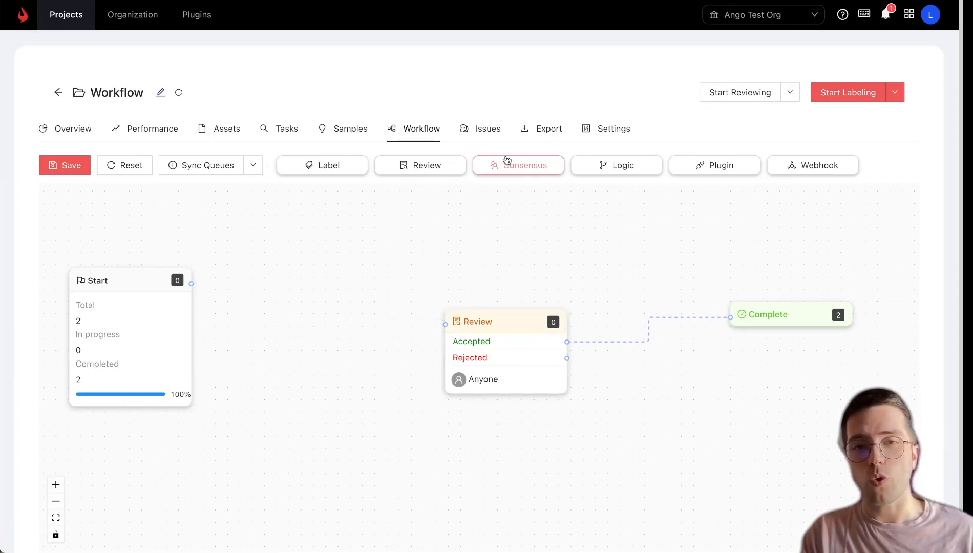
pyautogui.moveTo(507, 166); pyautogui.dragTo(282, 247)
pyautogui.moveTo(192, 284); pyautogui.dragTo(252, 247)
# Add two label stages inside the Consensus stage
pyautogui.click(265, 256)
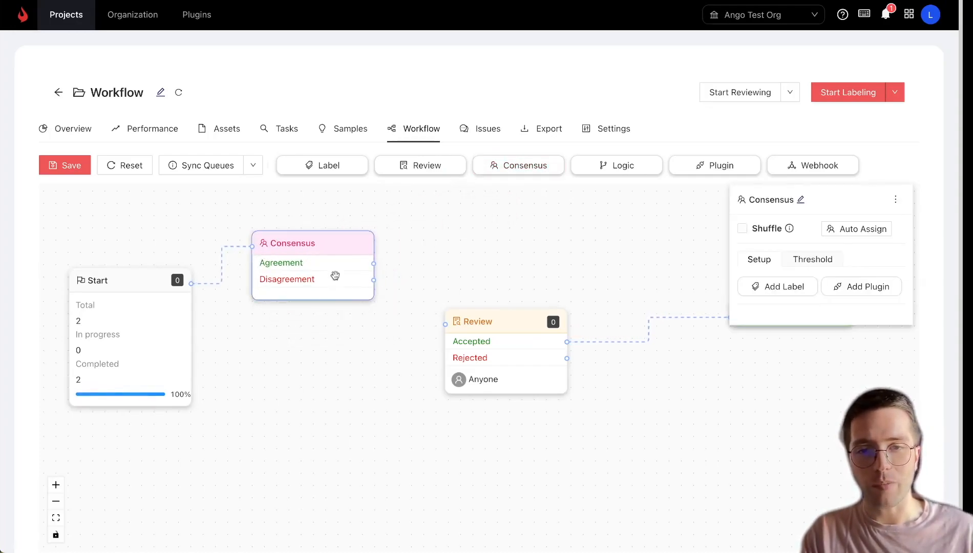
pyautogui.click(768, 287)
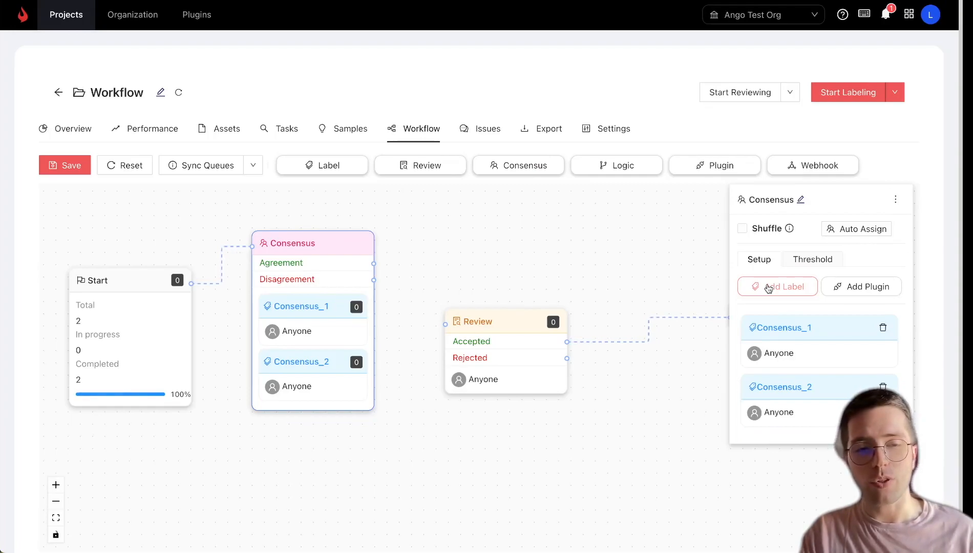
pyautogui.click(602, 244)
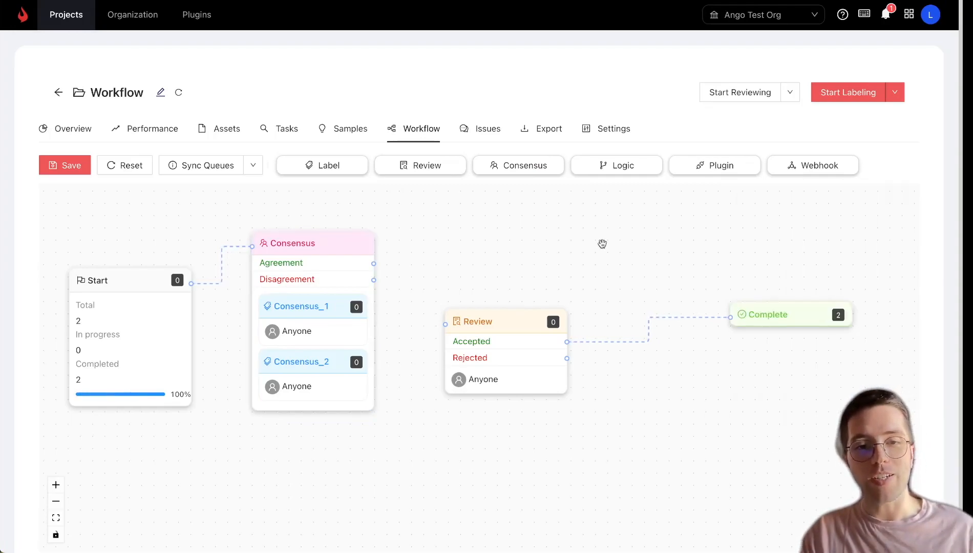
# Set the Consensus stage's agreement thresholds to 22% for Black Vehicle and 12% for White Vehicle
pyautogui.click(334, 248)
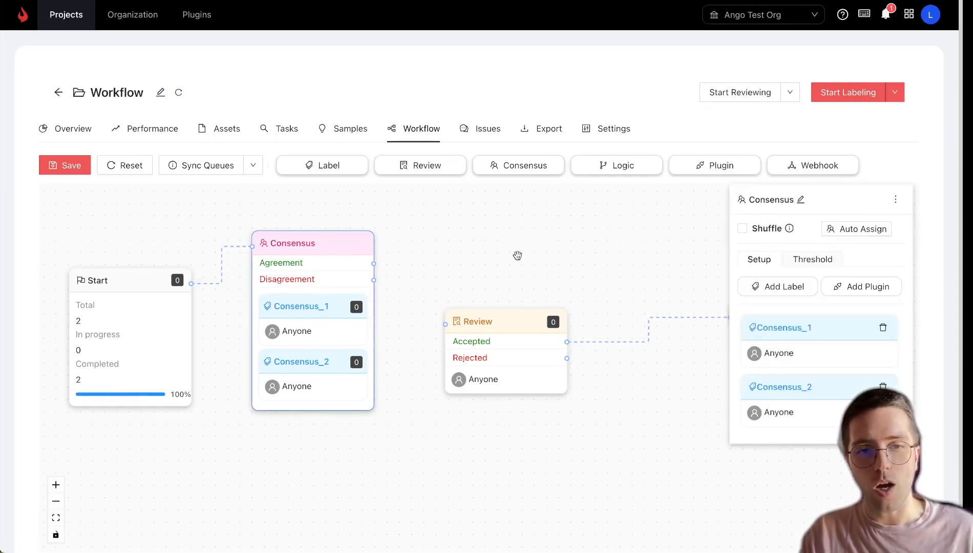
pyautogui.click(834, 259)
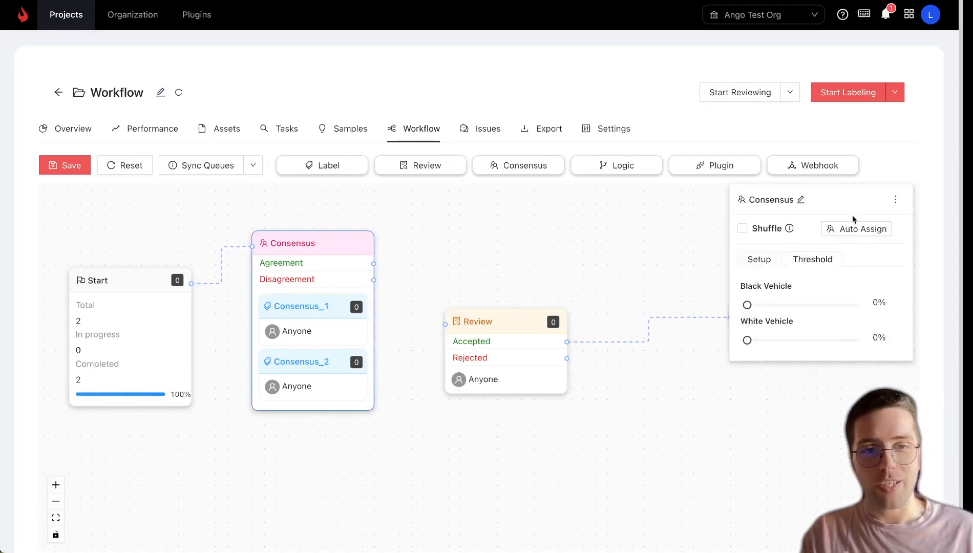
pyautogui.moveTo(747, 305); pyautogui.dragTo(771, 305)
pyautogui.moveTo(749, 342); pyautogui.dragTo(761, 341)
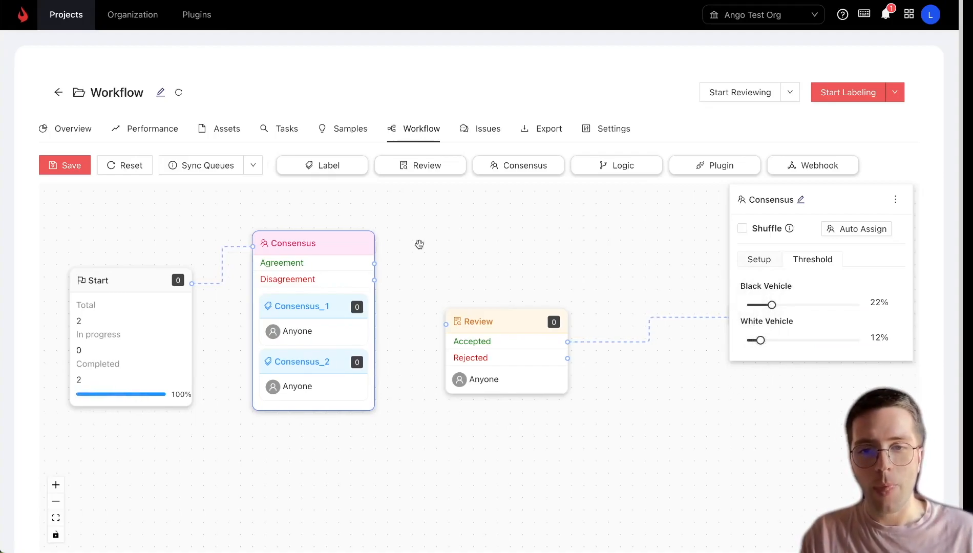
# Delete the Consensus stage from the workflow
pyautogui.moveTo(374, 264); pyautogui.dragTo(433, 265)
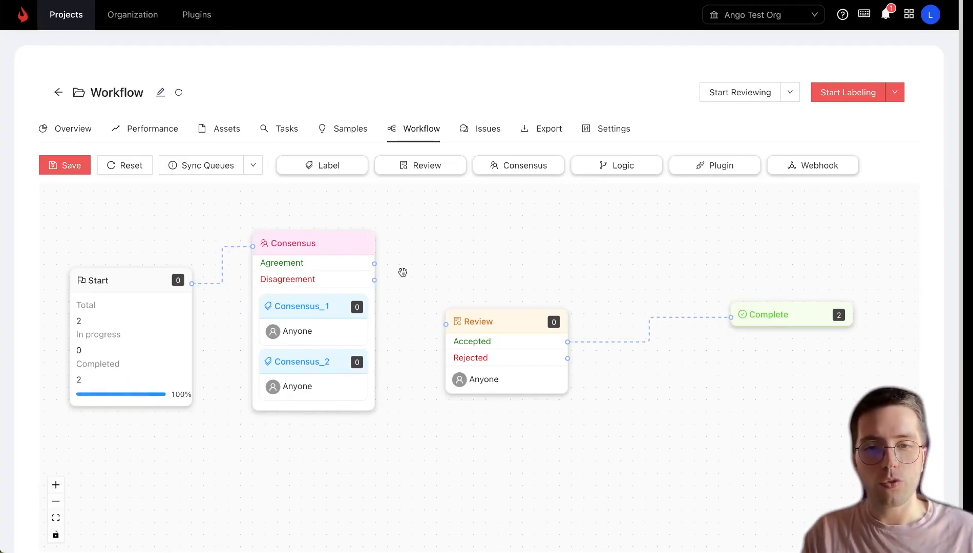
pyautogui.click(331, 260)
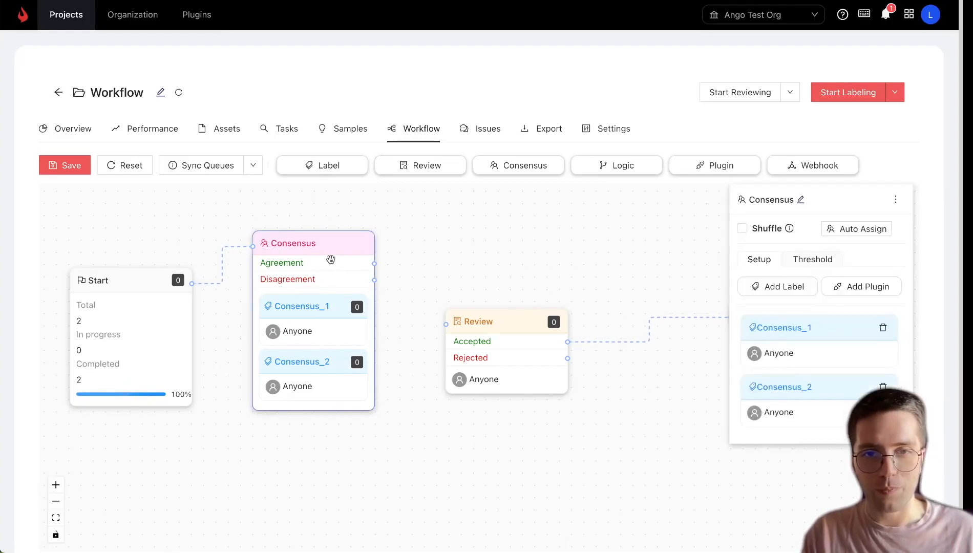
pyautogui.click(895, 199)
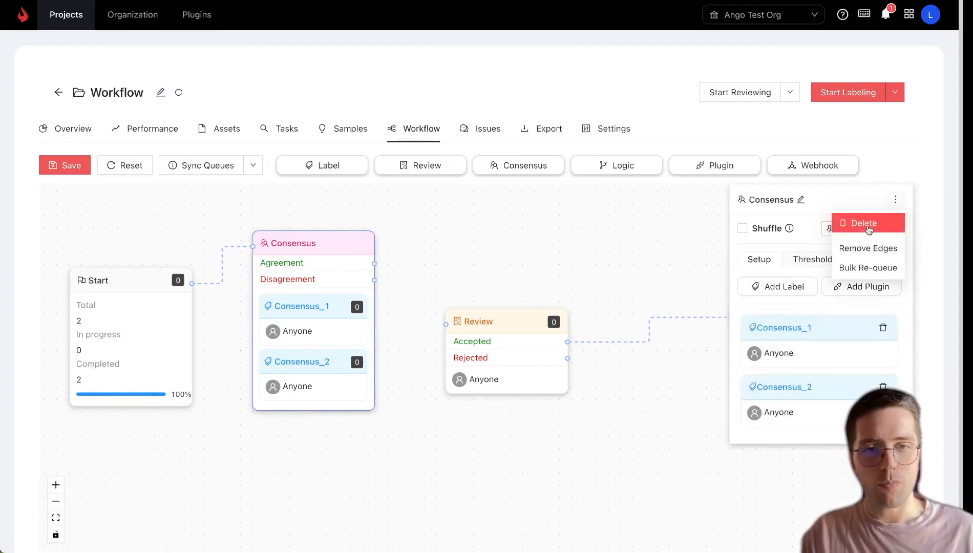
pyautogui.click(867, 226)
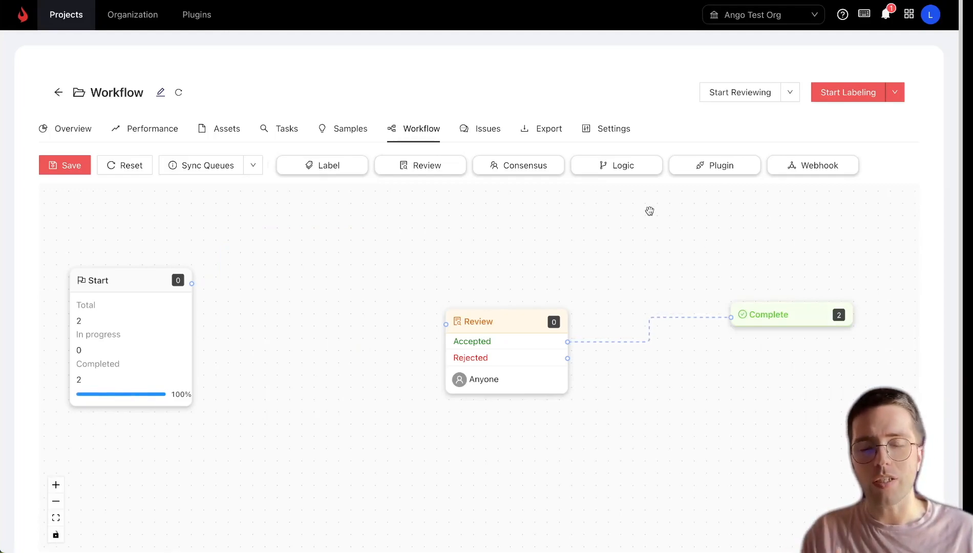
# Add a Logic stage between Start and Review, and open its settings
pyautogui.moveTo(622, 167); pyautogui.dragTo(310, 291)
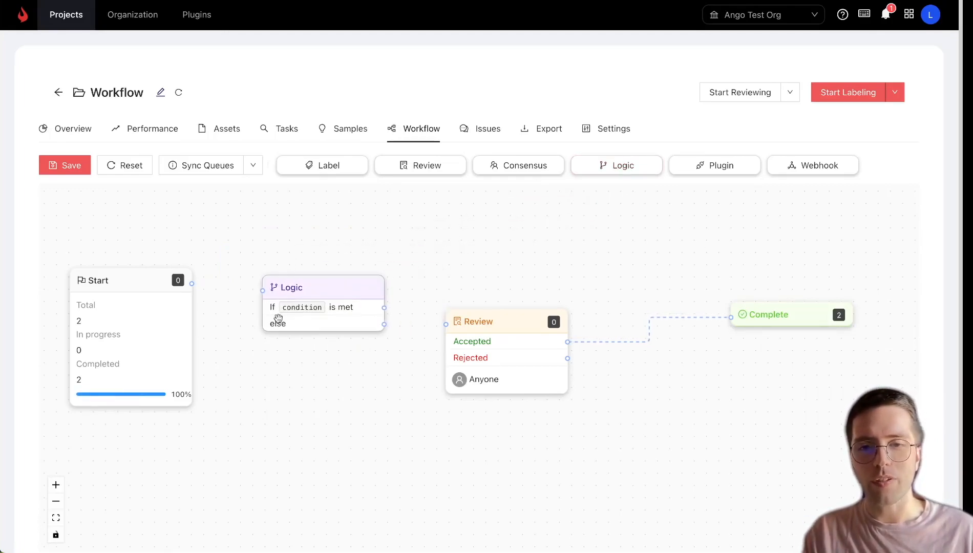
pyautogui.click(320, 290)
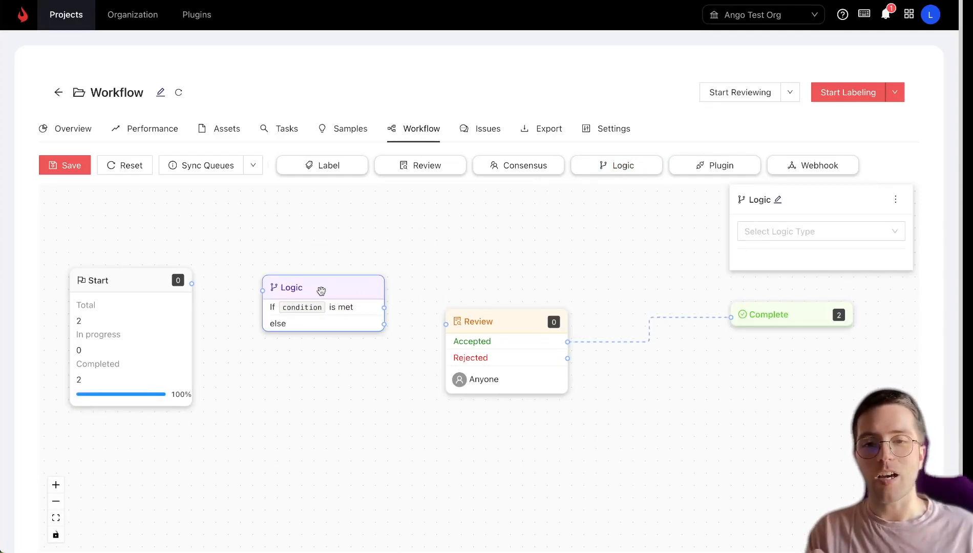
pyautogui.moveTo(287, 289); pyautogui.dragTo(326, 277)
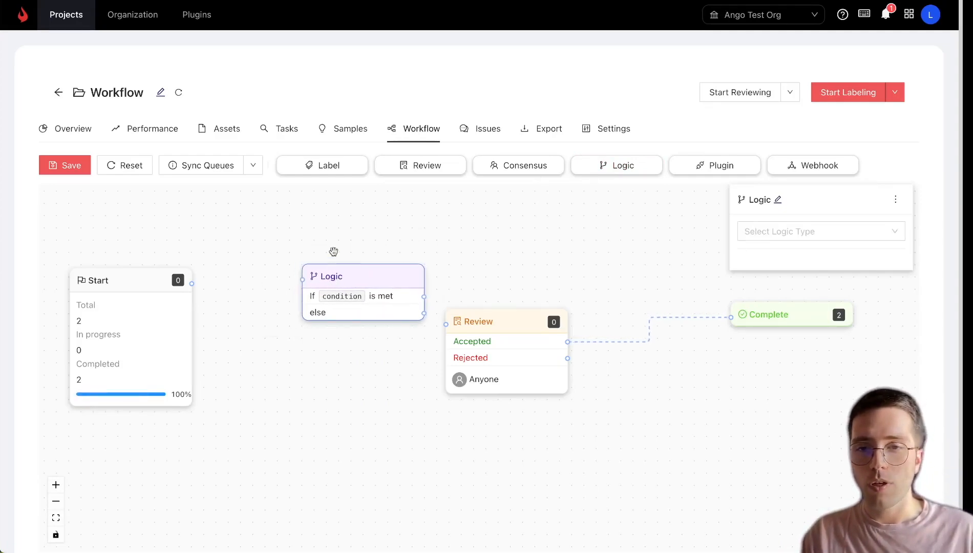
# Add a Label stage between Start and Logic, move Logic aside, and connect the Label stage's Submit output to Logic
pyautogui.moveTo(341, 169); pyautogui.dragTo(260, 241)
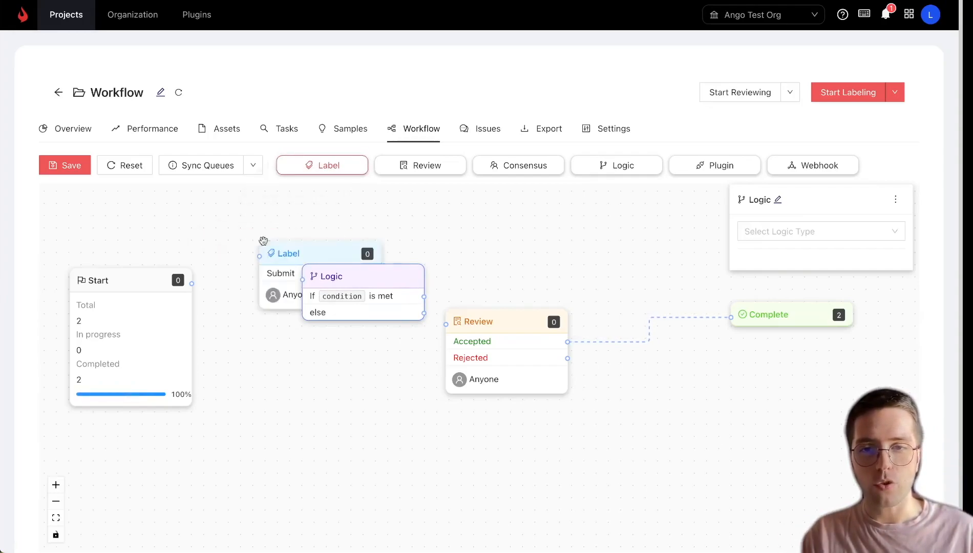
pyautogui.moveTo(346, 279); pyautogui.dragTo(457, 260)
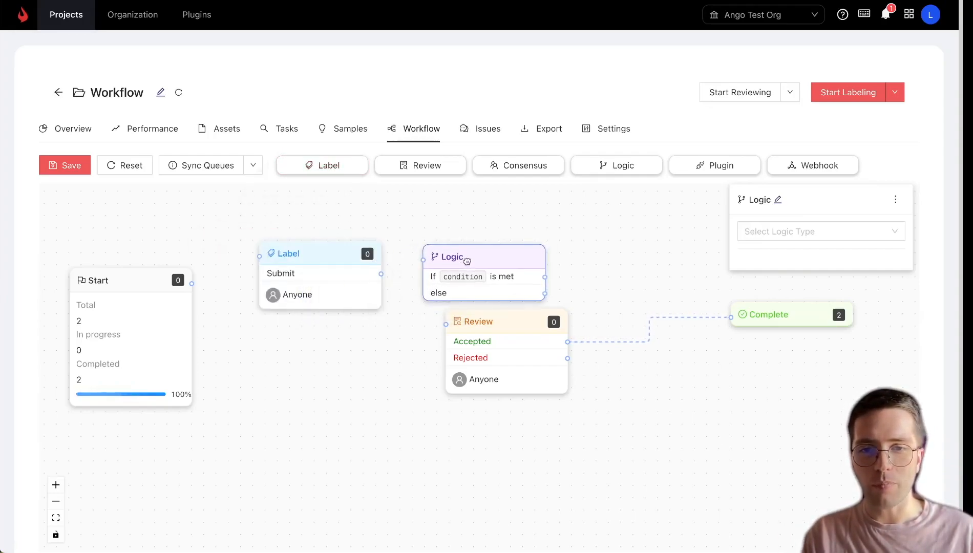
pyautogui.click(314, 259)
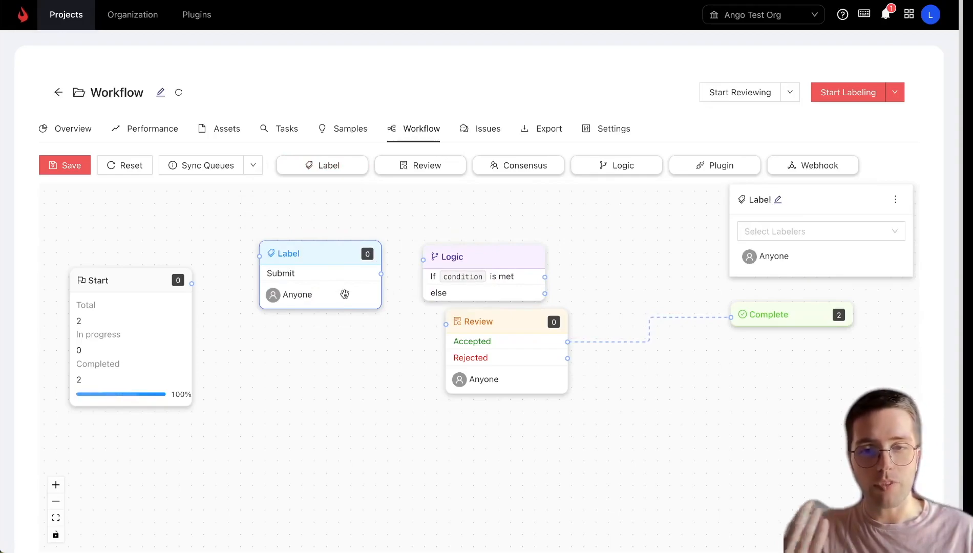
pyautogui.moveTo(402, 262); pyautogui.dragTo(423, 259)
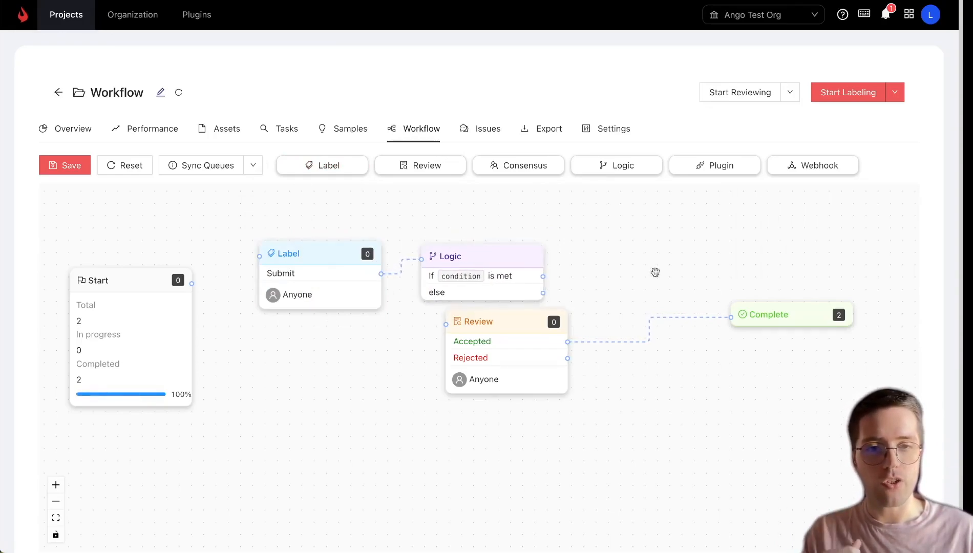
# Try the Task Duration logic type on the Logic stage, and switch it to Annotator
pyautogui.click(779, 231)
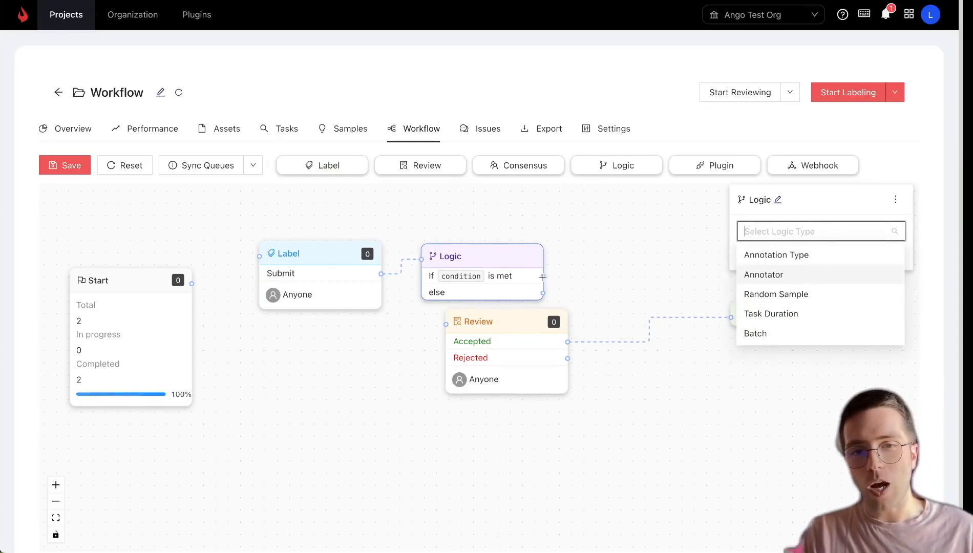
pyautogui.moveTo(542, 277); pyautogui.dragTo(644, 246)
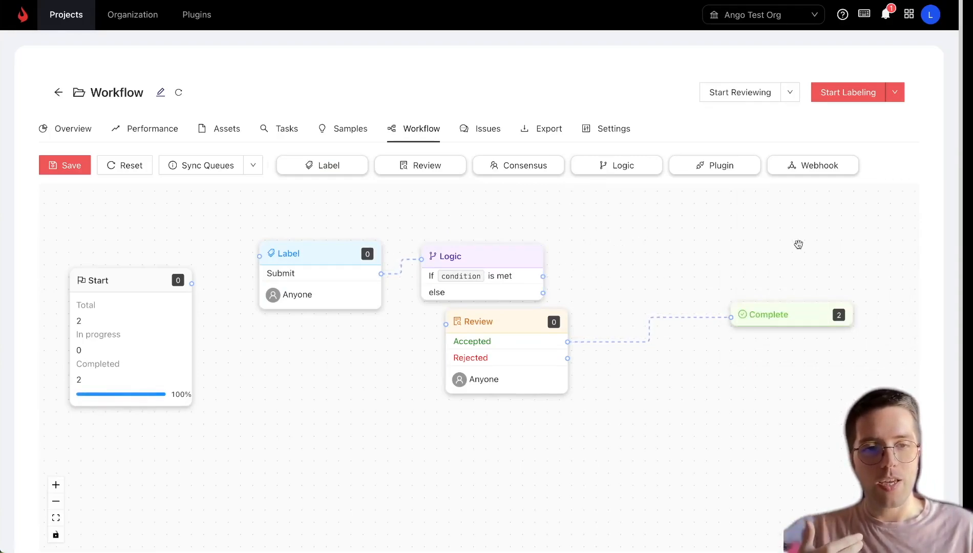
pyautogui.click(520, 273)
pyautogui.click(780, 240)
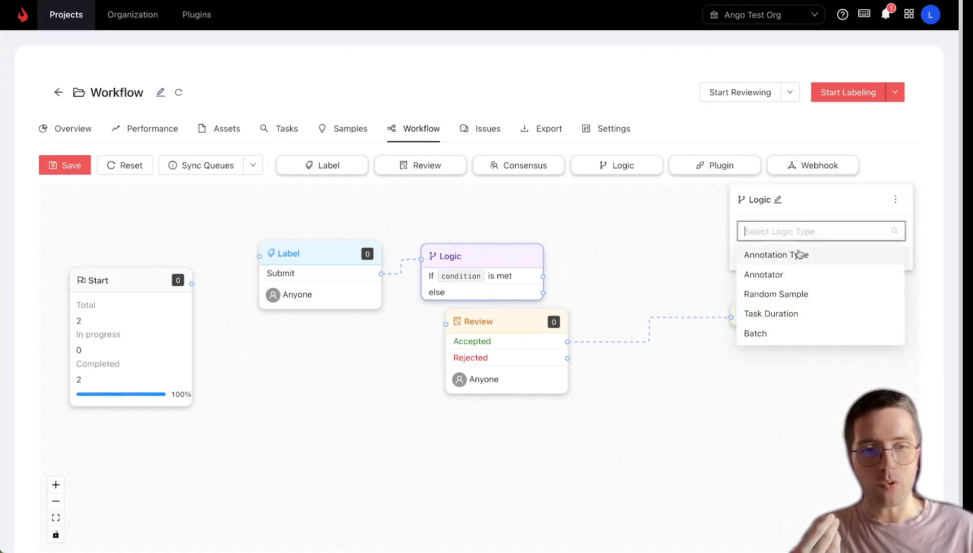
pyautogui.click(785, 313)
pyautogui.click(807, 236)
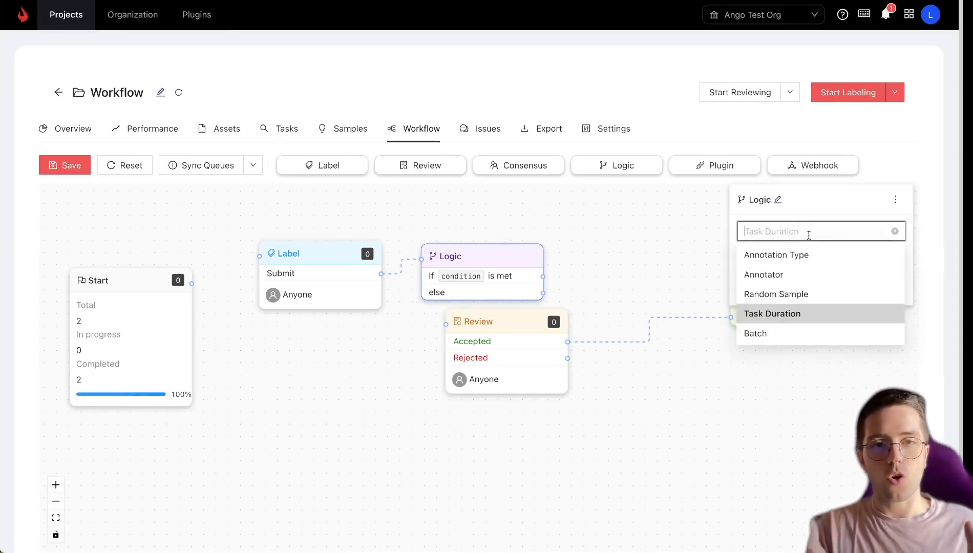
pyautogui.click(803, 275)
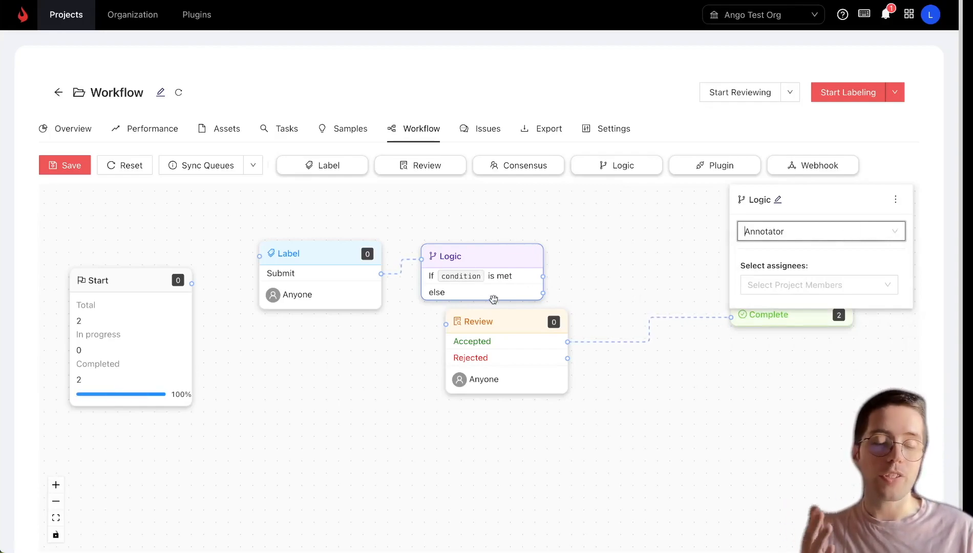
# Connect Logic's condition-met output to Review and its else output to Complete, and move Review below and beyond Logic
pyautogui.moveTo(542, 276); pyautogui.dragTo(446, 324)
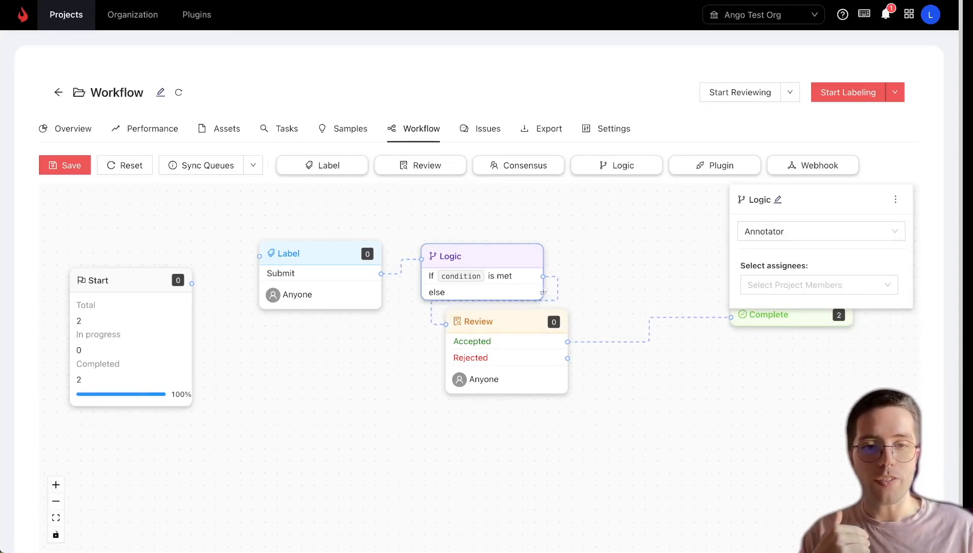
pyautogui.moveTo(724, 323); pyautogui.dragTo(726, 321)
pyautogui.moveTo(515, 333); pyautogui.dragTo(635, 377)
# Set the Logic stage to Random Sample with a 5% chance of selecting the input task
pyautogui.click(499, 262)
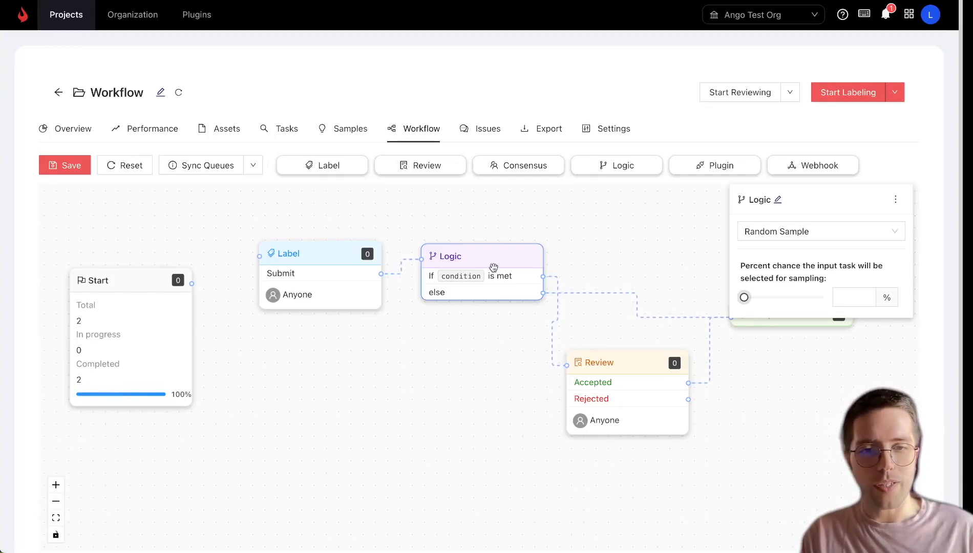
pyautogui.click(859, 293)
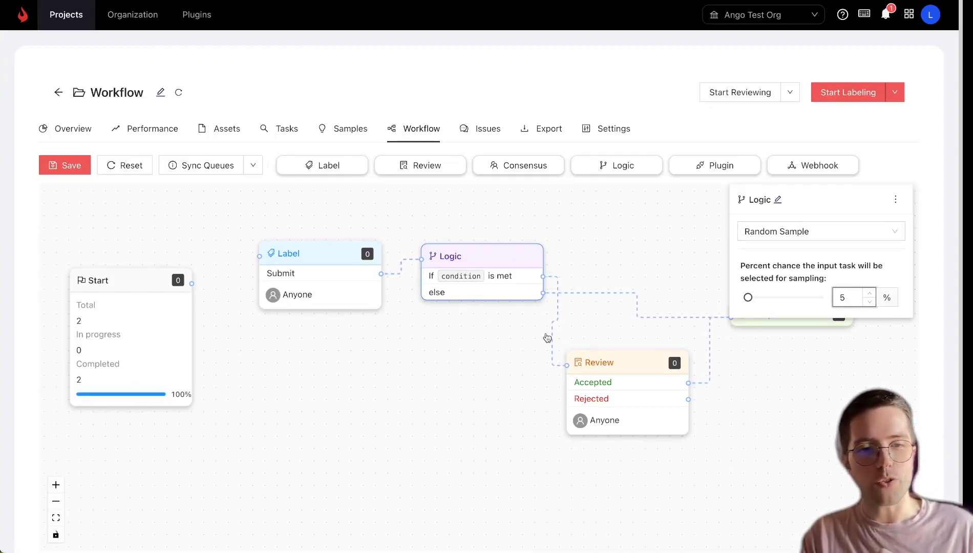
# Set the Logic stage to Annotation Type with the condition Black Vehicle-Does not Exist
pyautogui.click(842, 231)
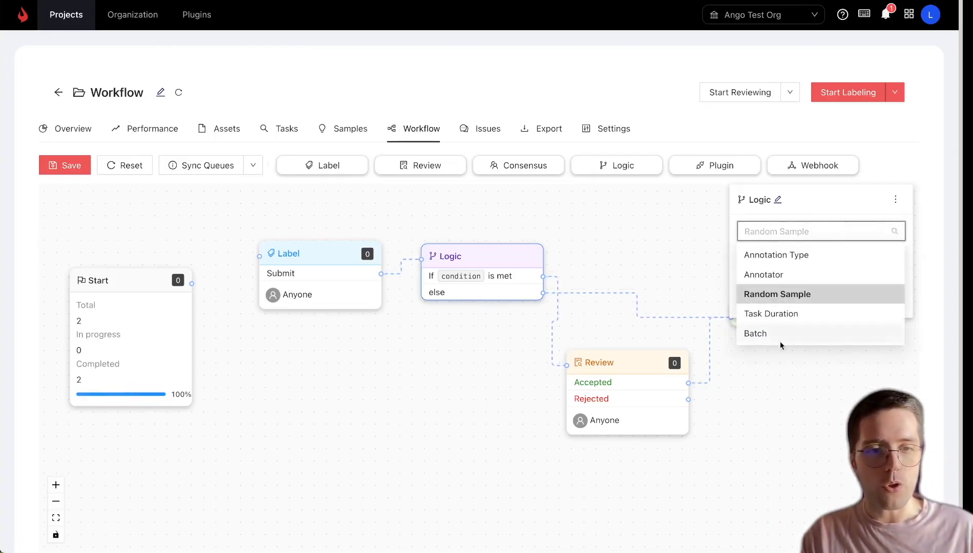
pyautogui.click(797, 259)
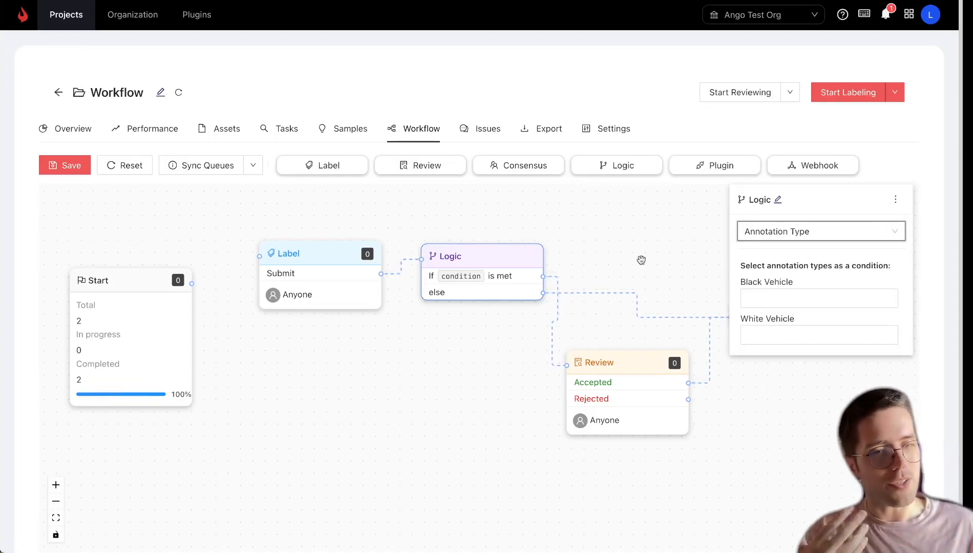
pyautogui.click(781, 298)
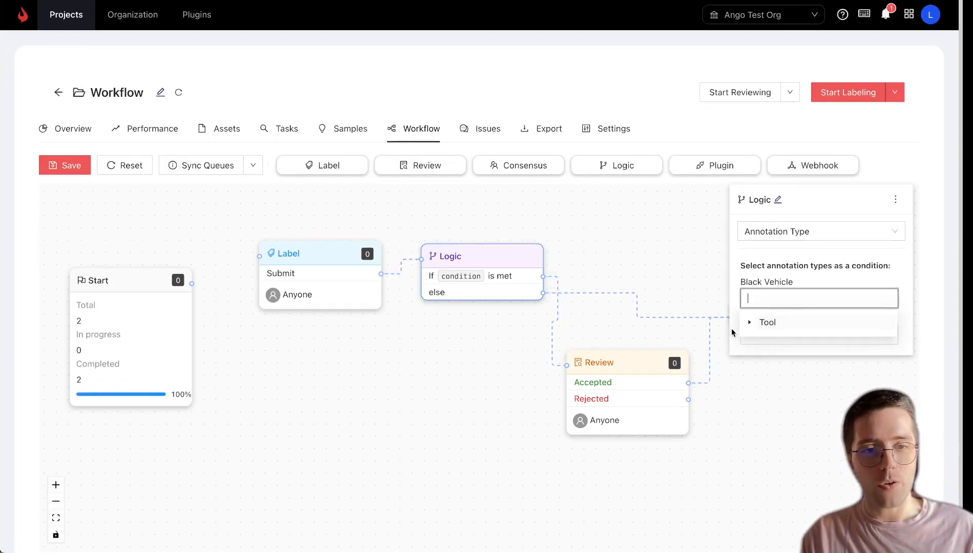
pyautogui.click(747, 327)
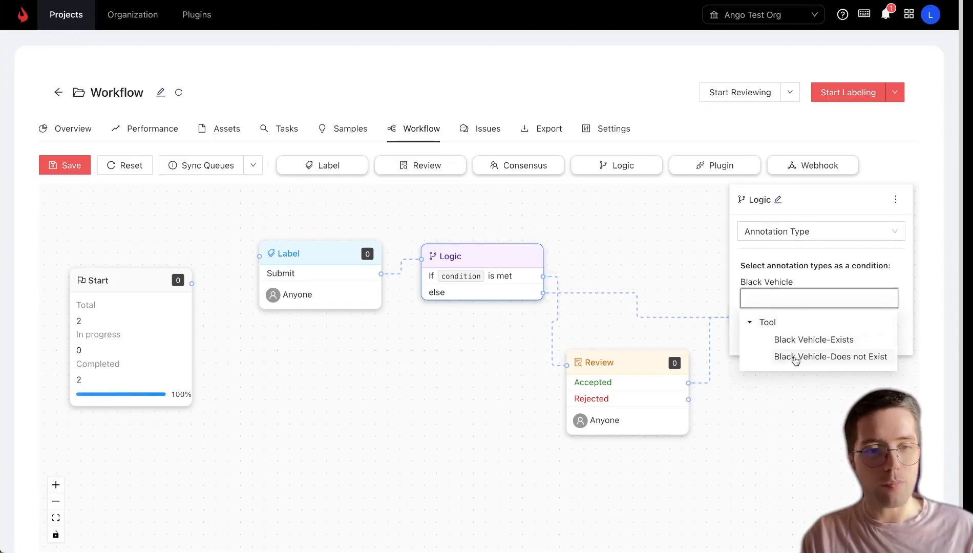
pyautogui.click(884, 357)
pyautogui.click(548, 269)
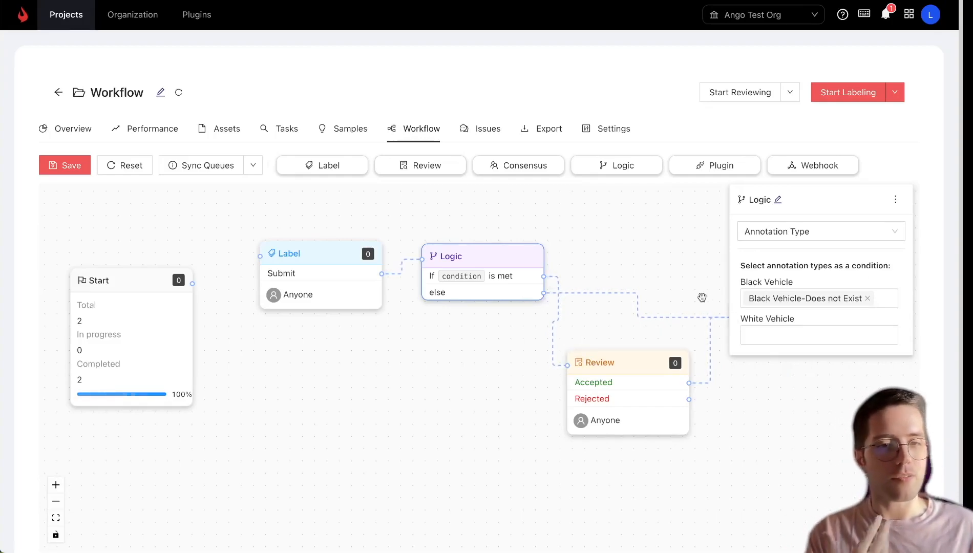
# Delete the Logic stage from the workflow
pyautogui.scroll(1, 652, 295)
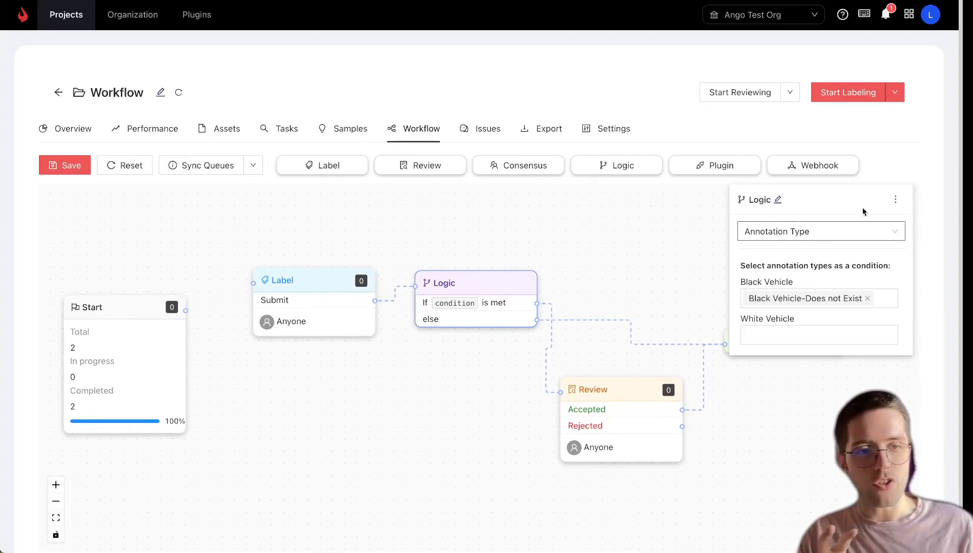
pyautogui.click(894, 202)
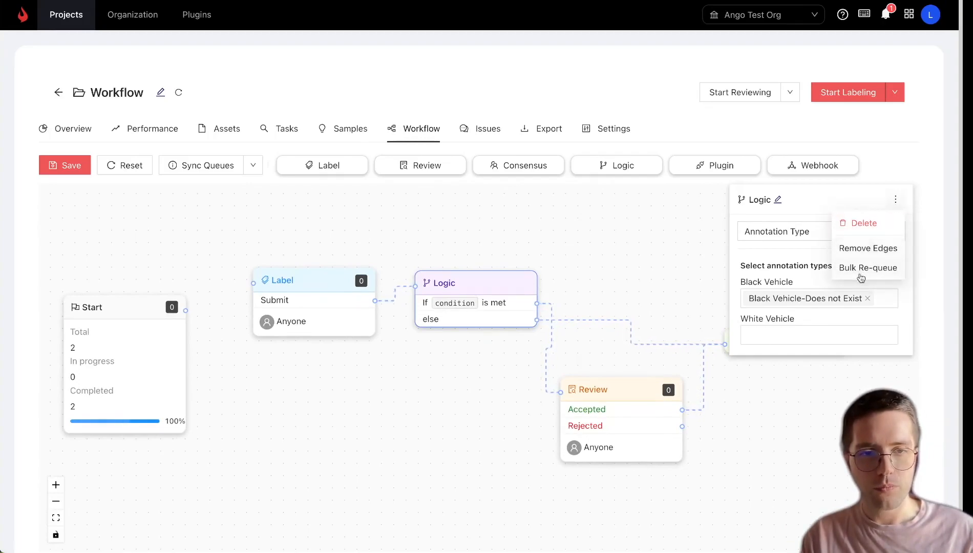
pyautogui.click(865, 222)
# Add a Plugin stage between Label and Review, and open its settings
pyautogui.moveTo(697, 174); pyautogui.dragTo(505, 291)
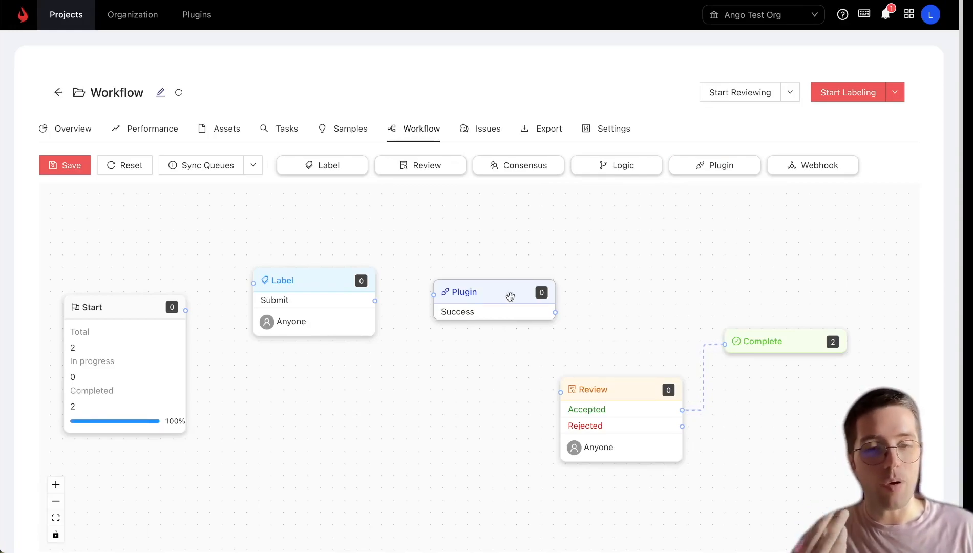
pyautogui.click(509, 297)
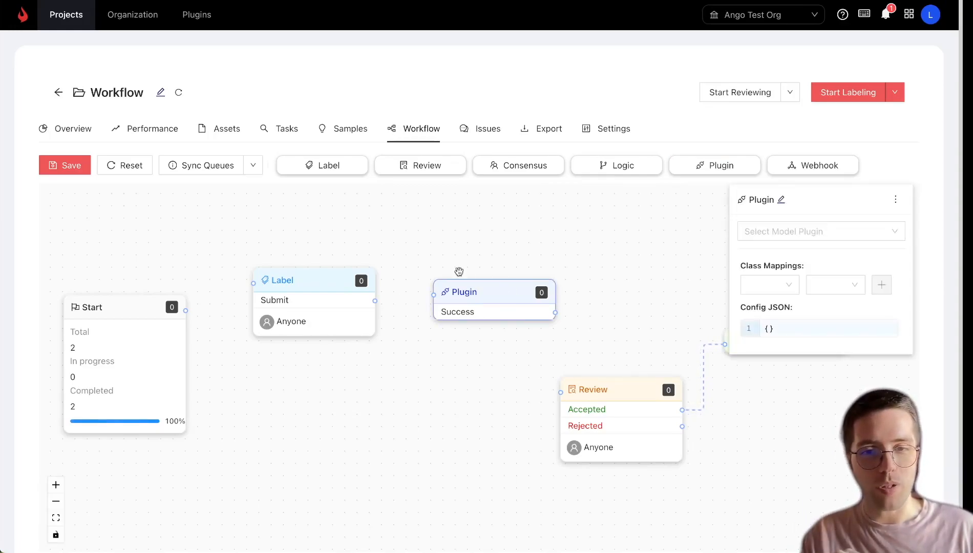
pyautogui.click(449, 258)
pyautogui.click(463, 307)
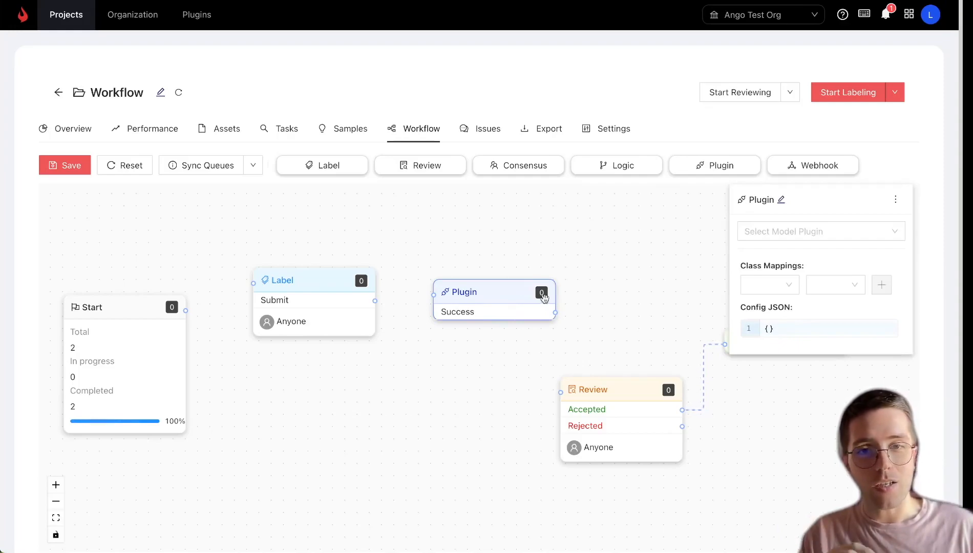
# Place the Plugin stage ahead of Label and connect the stages in the order Start, Plugin, Label, Review
pyautogui.moveTo(186, 311); pyautogui.dragTo(252, 283)
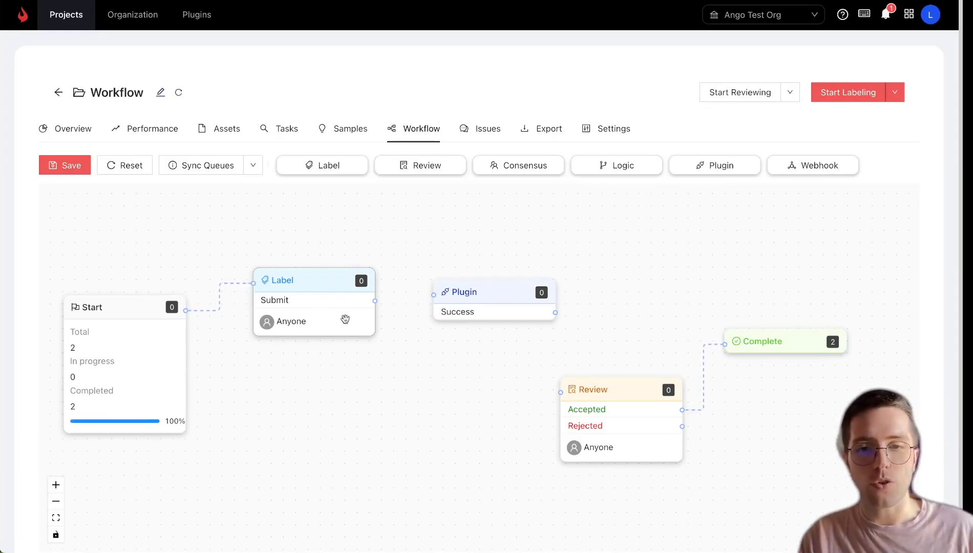
pyautogui.moveTo(325, 289); pyautogui.dragTo(457, 373)
pyautogui.moveTo(481, 293); pyautogui.dragTo(285, 302)
pyautogui.moveTo(184, 308); pyautogui.dragTo(237, 304)
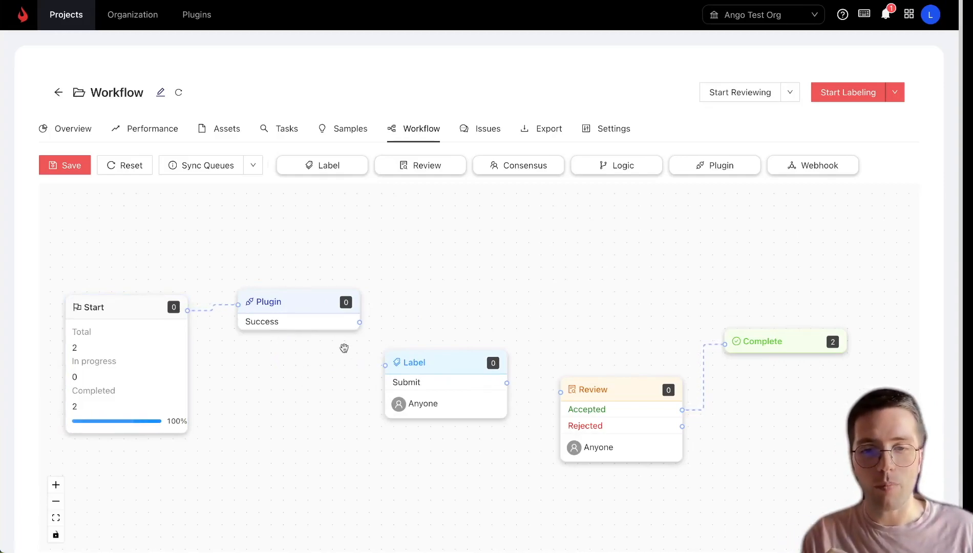
pyautogui.moveTo(360, 322); pyautogui.dragTo(384, 365)
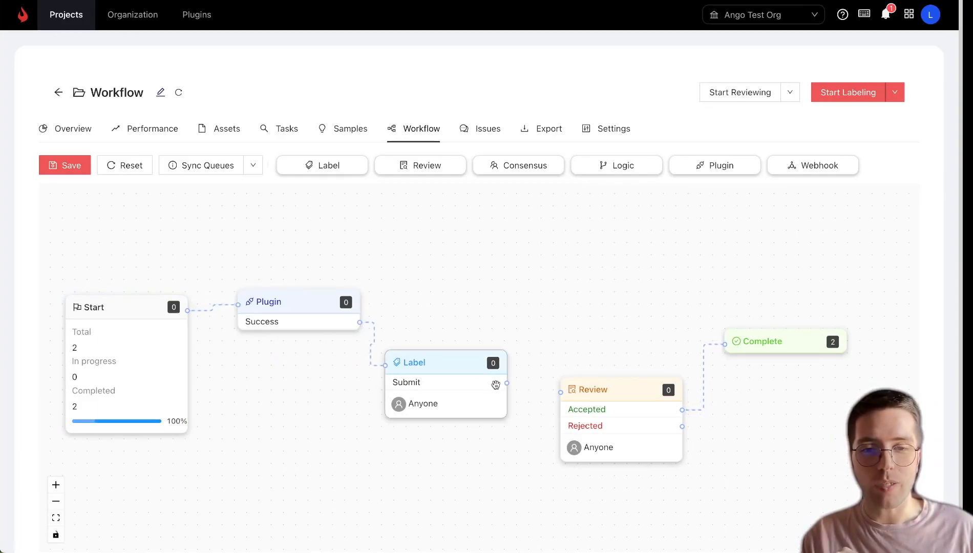
pyautogui.moveTo(504, 383); pyautogui.dragTo(561, 392)
# Choose SAM Plugin as the Plugin stage's model plugin
pyautogui.click(299, 302)
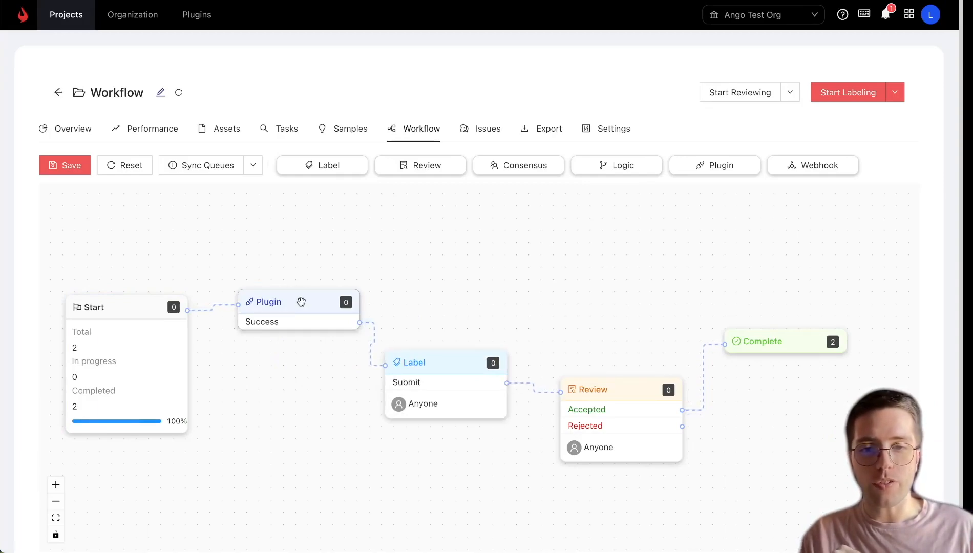
pyautogui.click(799, 231)
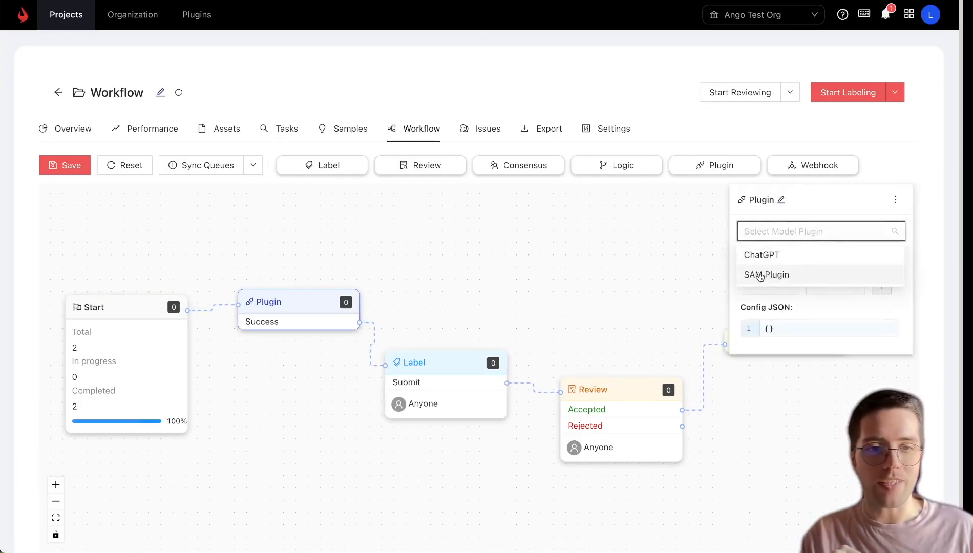
pyautogui.click(760, 275)
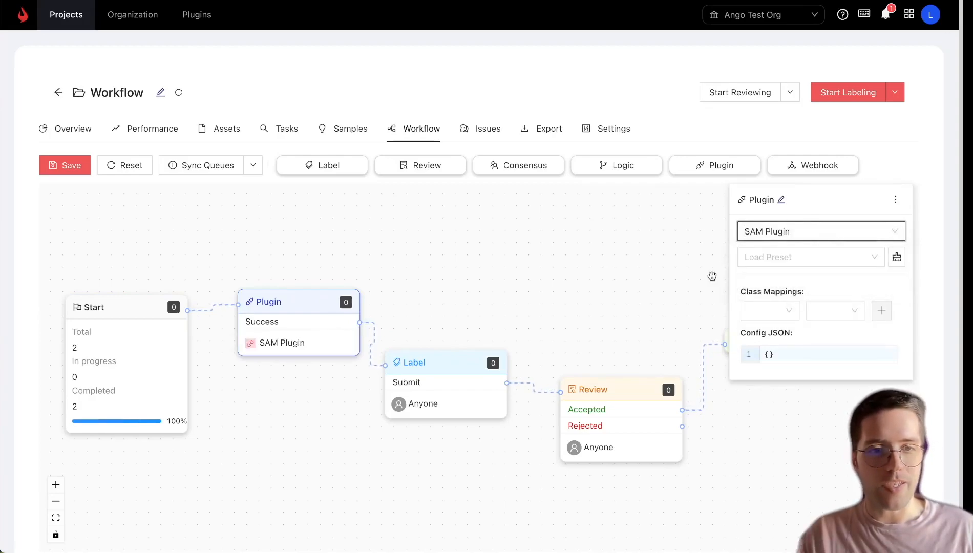
pyautogui.click(606, 255)
# Move the Plugin stage after Label and reconnect the workflow in the order Start, Label, Plugin, Review
pyautogui.moveTo(270, 311); pyautogui.dragTo(260, 299)
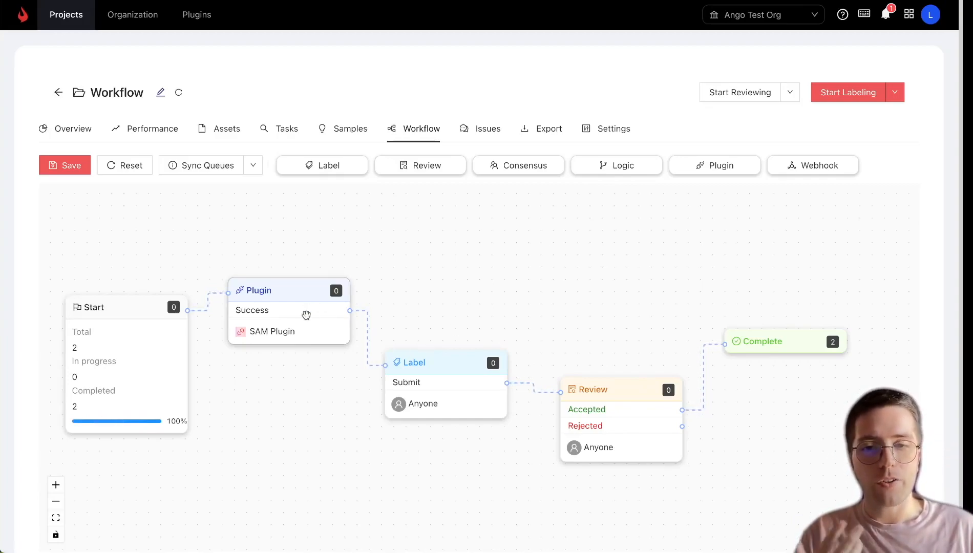
pyautogui.moveTo(307, 321); pyautogui.dragTo(515, 306)
pyautogui.moveTo(460, 382); pyautogui.dragTo(322, 370)
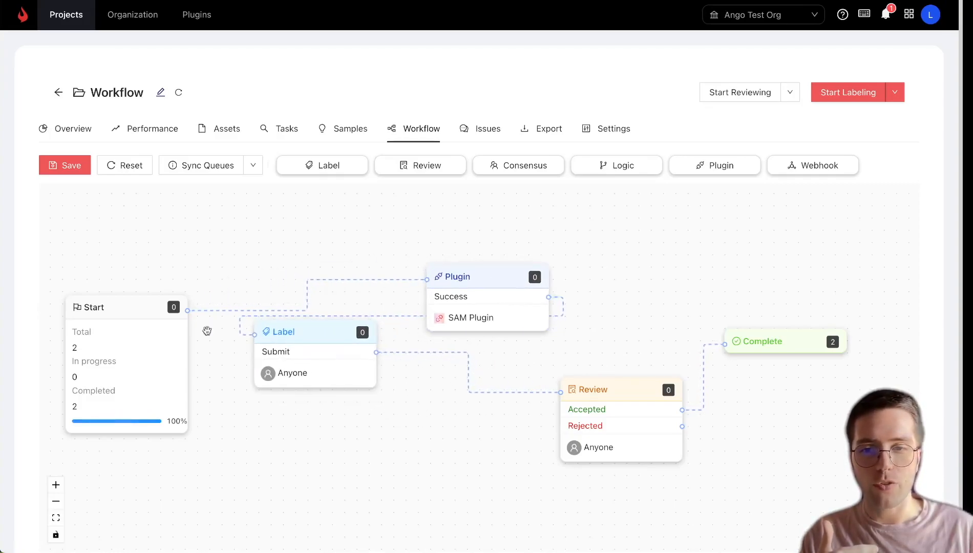
pyautogui.moveTo(186, 309); pyautogui.dragTo(253, 333)
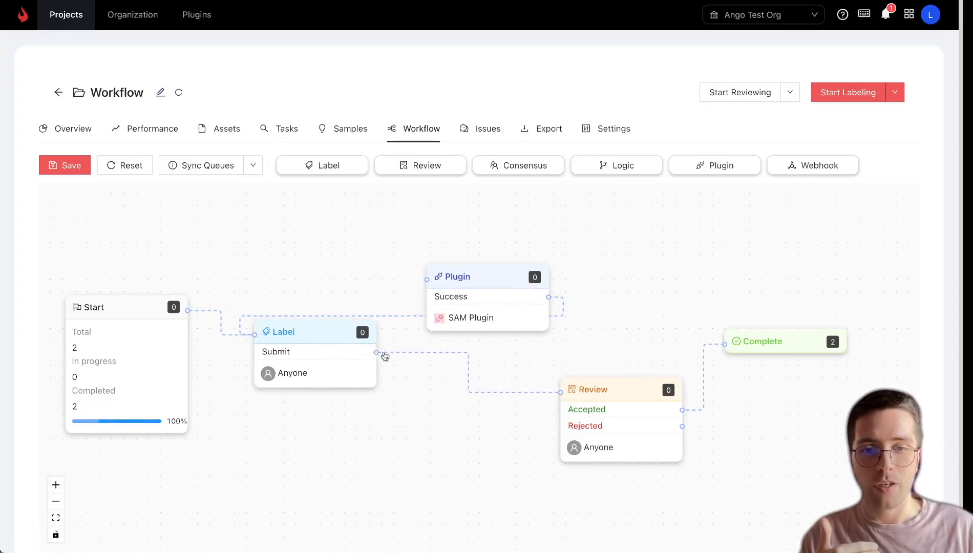
pyautogui.moveTo(376, 354); pyautogui.dragTo(426, 280)
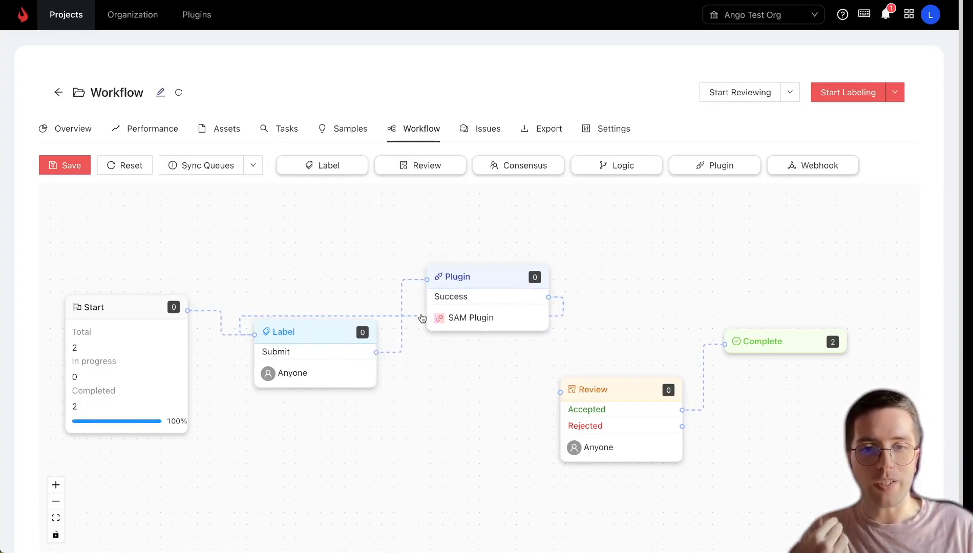
pyautogui.moveTo(548, 297); pyautogui.dragTo(544, 372)
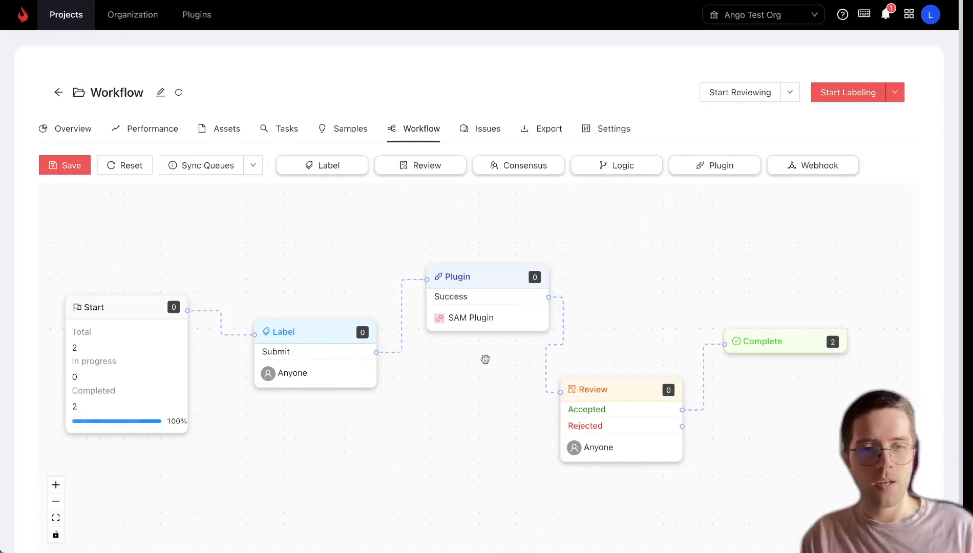
# Add a Webhook stage above the Plugin stage, and connect it between Label's Submit output and Plugin
pyautogui.moveTo(778, 169)
pyautogui.mouseDown()
pyautogui.moveTo(777, 182)
pyautogui.moveTo(686, 277)
pyautogui.moveTo(422, 224)
pyautogui.mouseUp()
pyautogui.moveTo(376, 352); pyautogui.dragTo(385, 214)
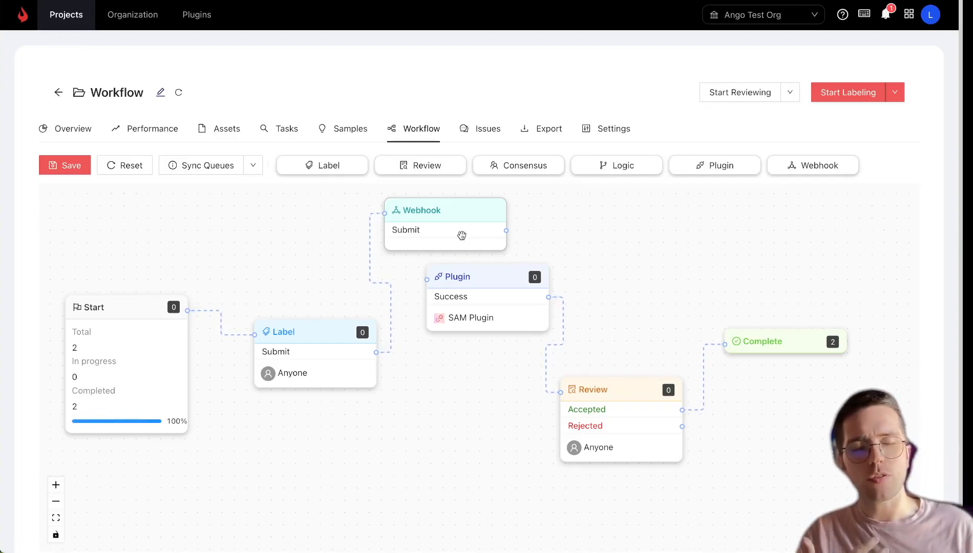
pyautogui.moveTo(506, 230); pyautogui.dragTo(471, 316)
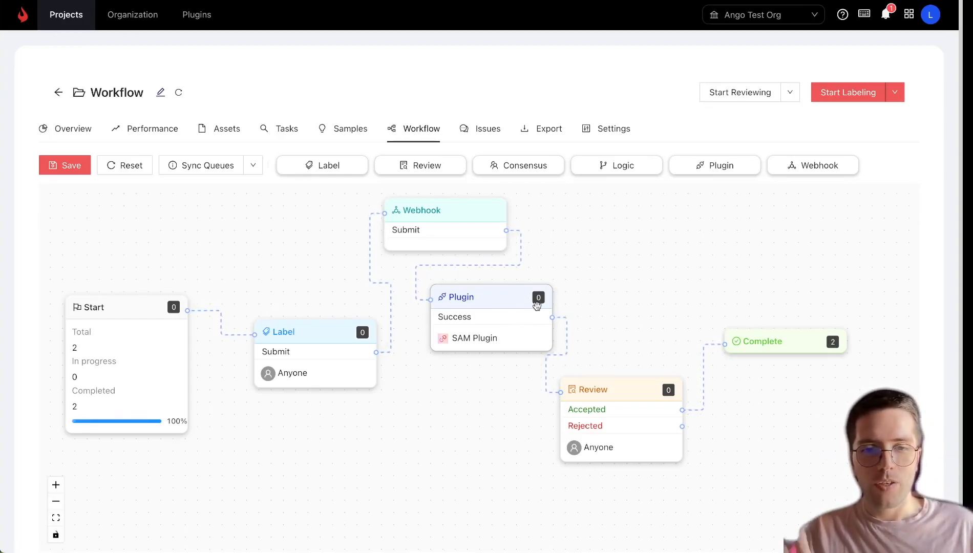
# Delete the Webhook stage and connect Label's Submit output directly to the Plugin stage
pyautogui.click(497, 240)
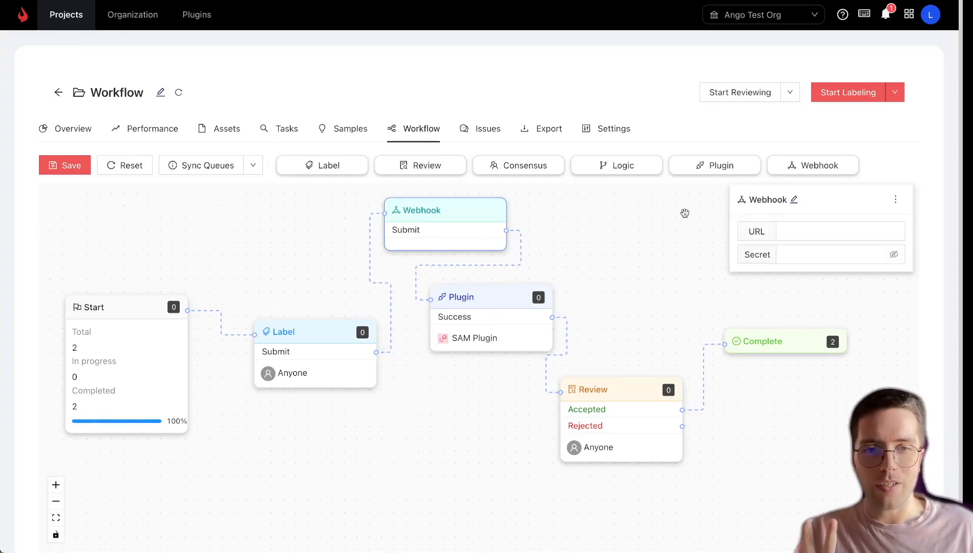
pyautogui.click(894, 199)
pyautogui.click(862, 224)
pyautogui.moveTo(377, 352); pyautogui.dragTo(430, 299)
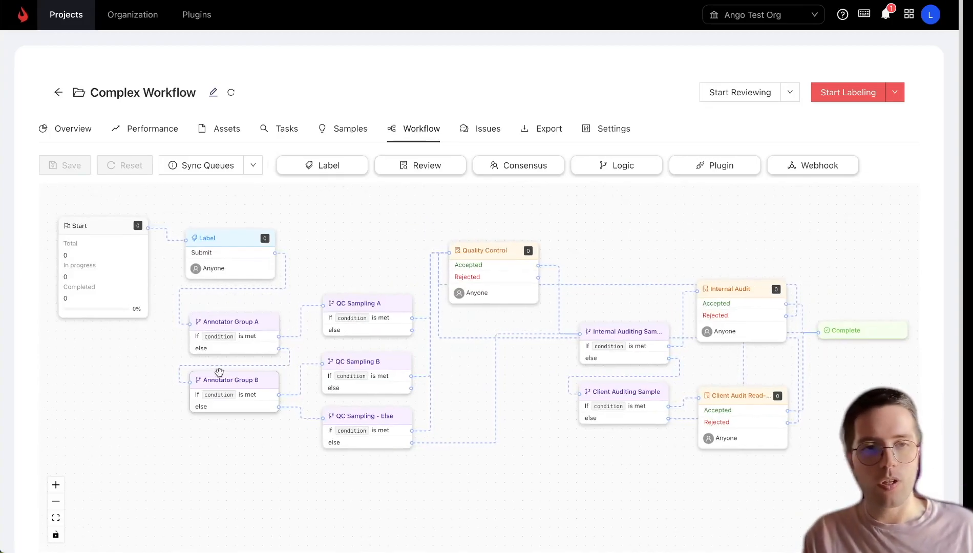
# Examine the Start stage's settings and the Label and Annotator Group stages in the Complex Workflow project
pyautogui.scroll(1, 148, 427)
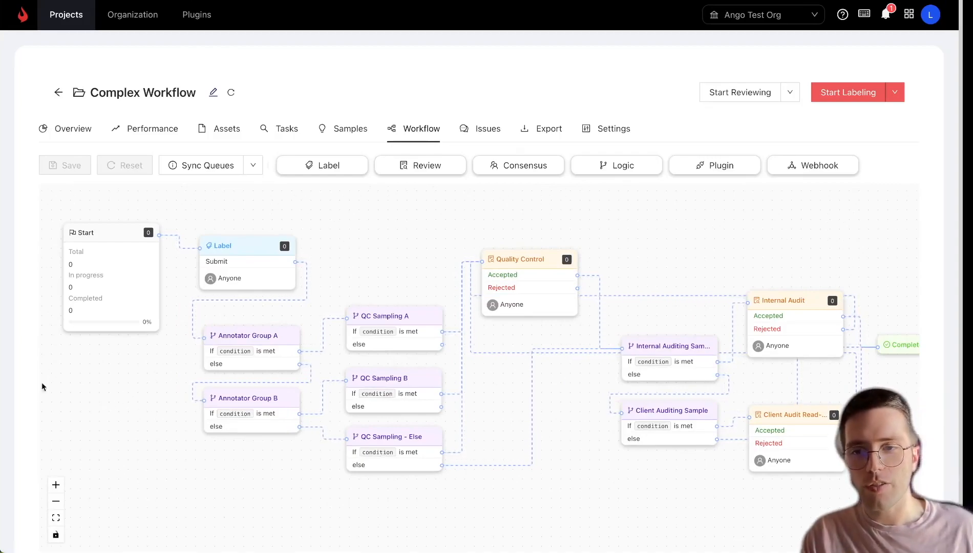
pyautogui.click(113, 265)
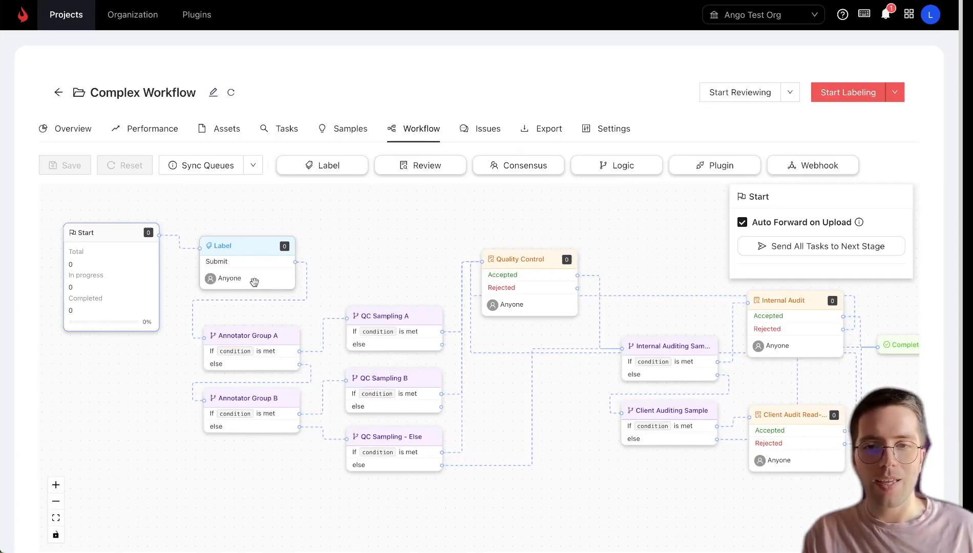
pyautogui.moveTo(245, 268); pyautogui.dragTo(244, 258)
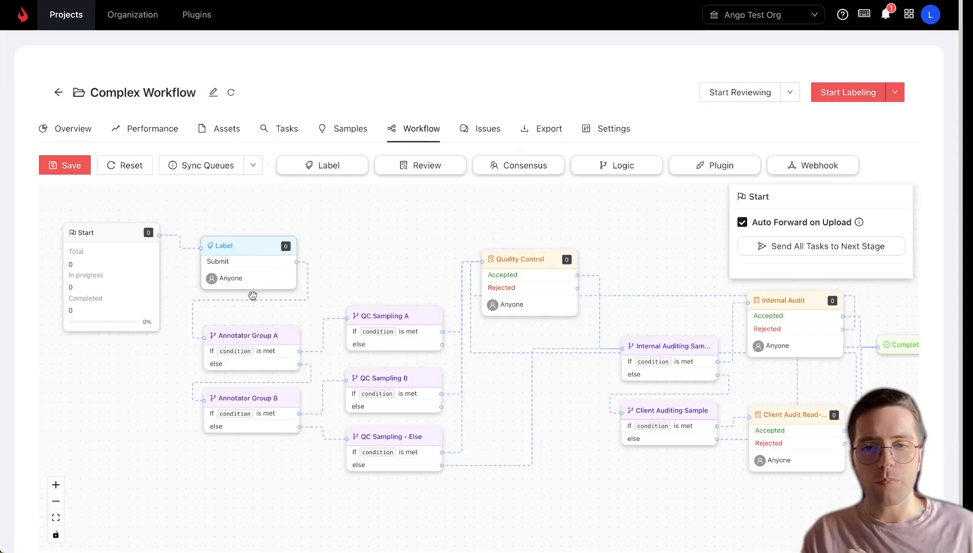
pyautogui.click(260, 349)
pyautogui.click(250, 416)
pyautogui.click(140, 409)
# Compare the assignee conditions of Annotator Groups A and B and the random-sample settings of QC Sampling A and B
pyautogui.click(253, 349)
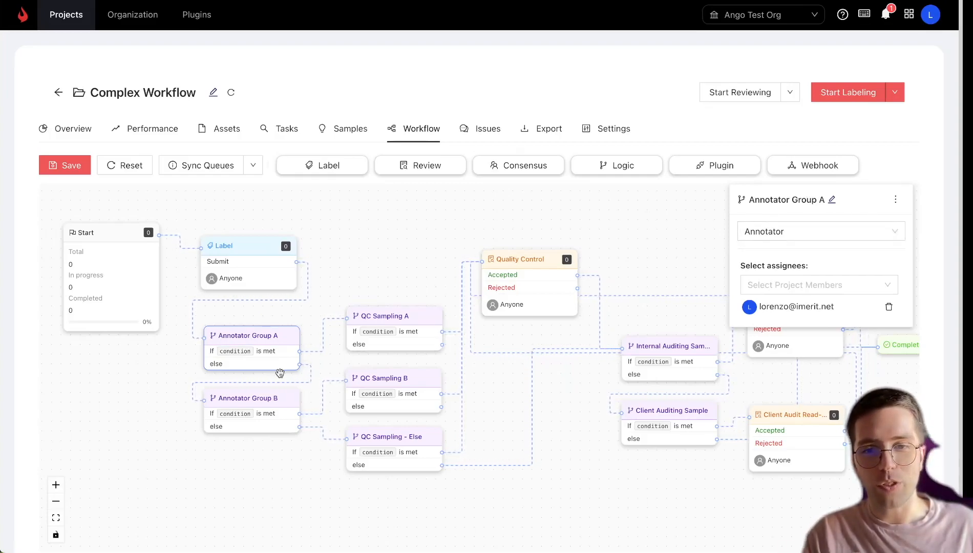
pyautogui.click(384, 331)
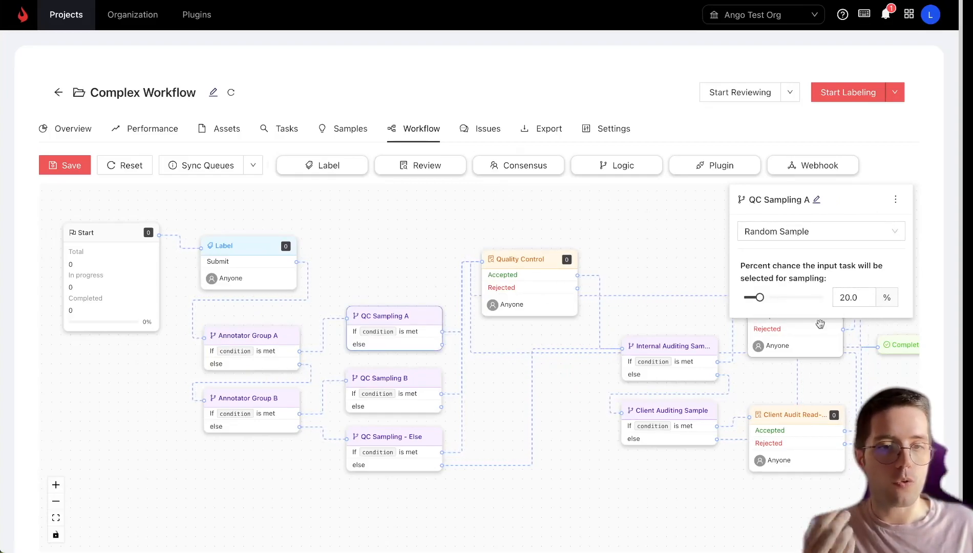
pyautogui.click(235, 416)
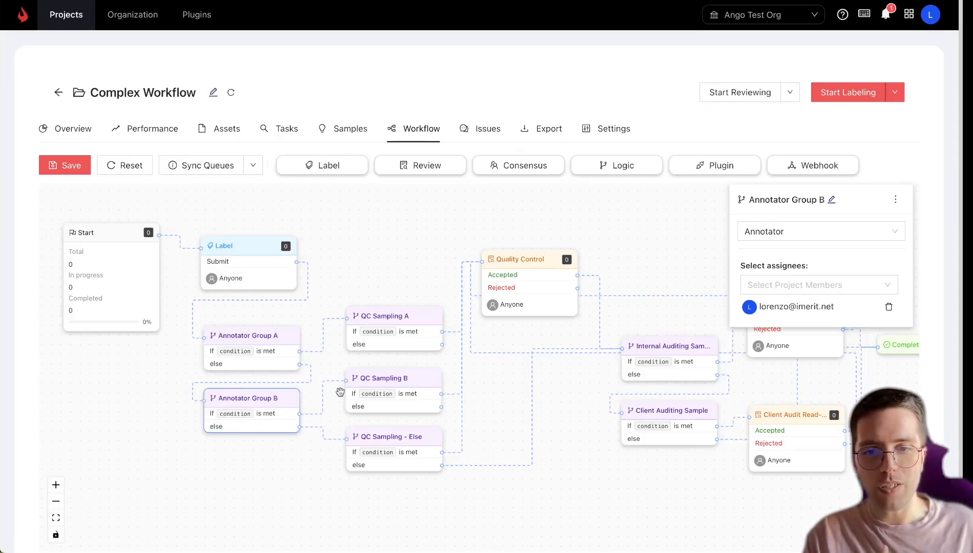
pyautogui.click(368, 393)
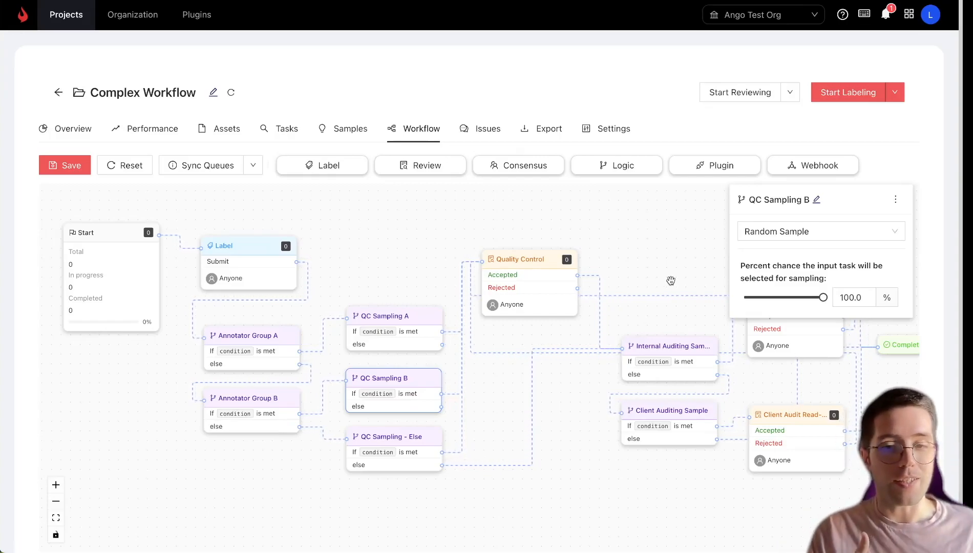
pyautogui.click(521, 408)
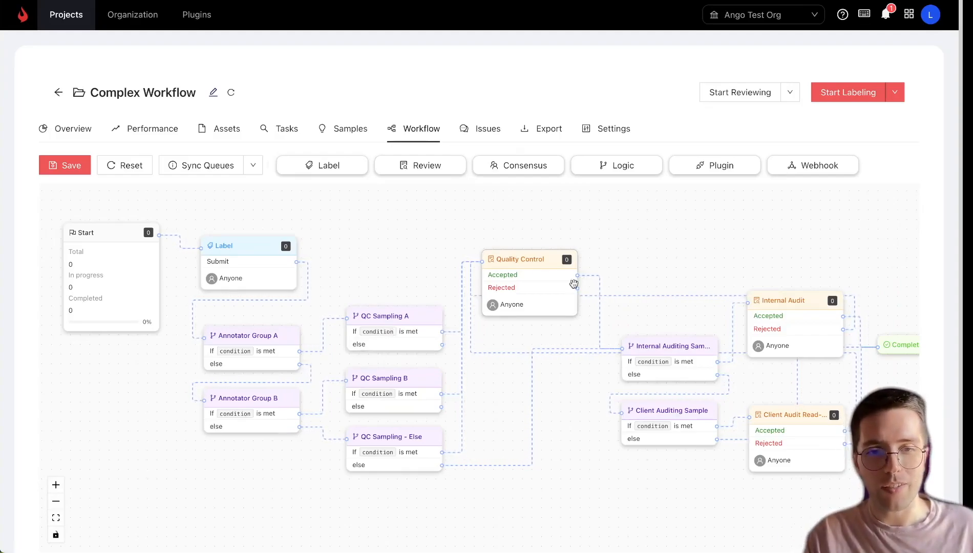
# Connect Quality Control's Rejected output back to the Label stage, and open the Quality Control stage's settings
pyautogui.scroll(3, 532, 279)
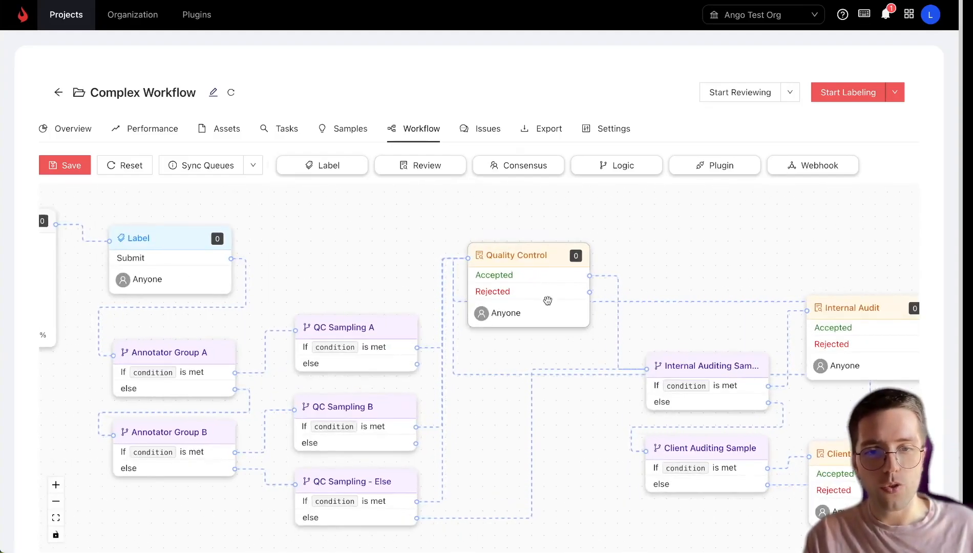
pyautogui.scroll(-2, 450, 281)
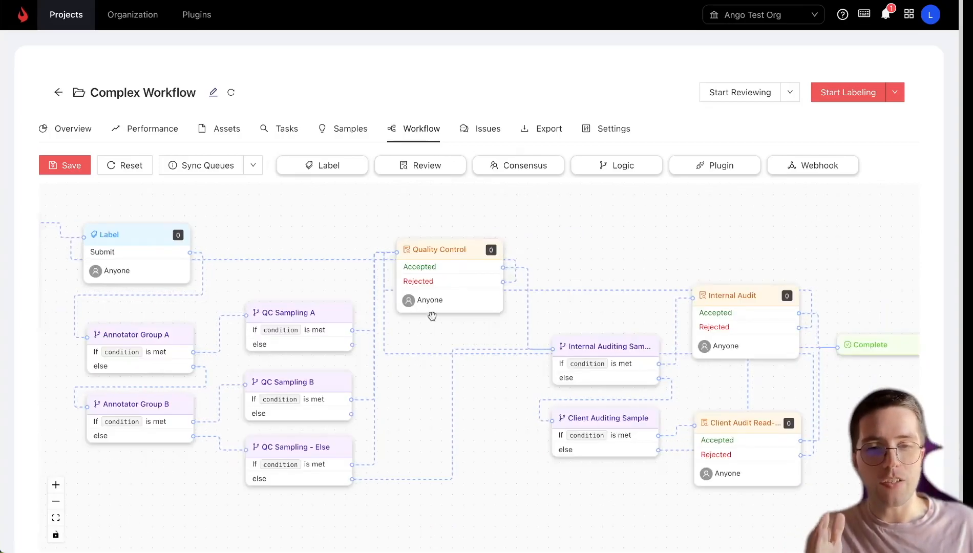
pyautogui.click(446, 294)
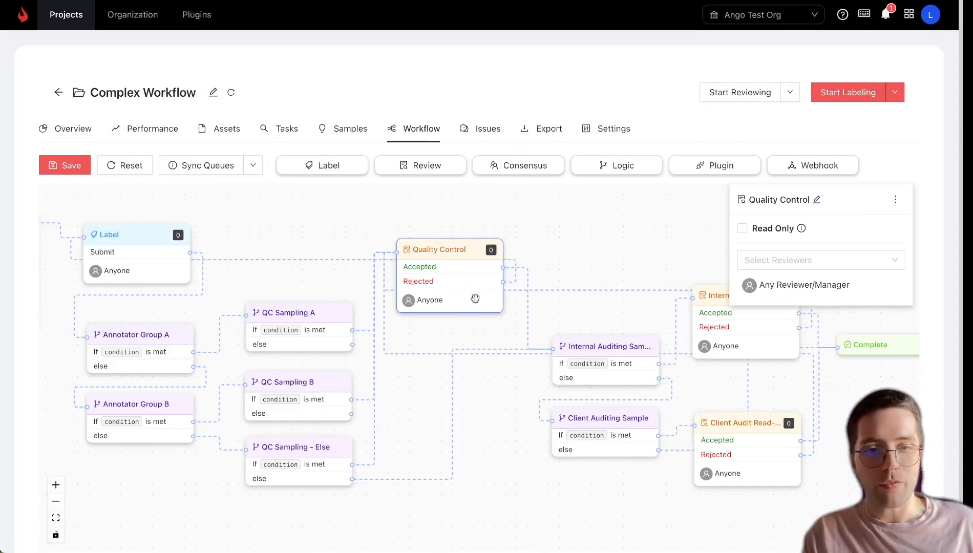
# Check the sampling condition of the Internal Auditing Sample stage and its route to Internal Audit
pyautogui.moveTo(602, 289); pyautogui.dragTo(567, 245)
pyautogui.moveTo(591, 289); pyautogui.dragTo(524, 291)
pyautogui.click(508, 324)
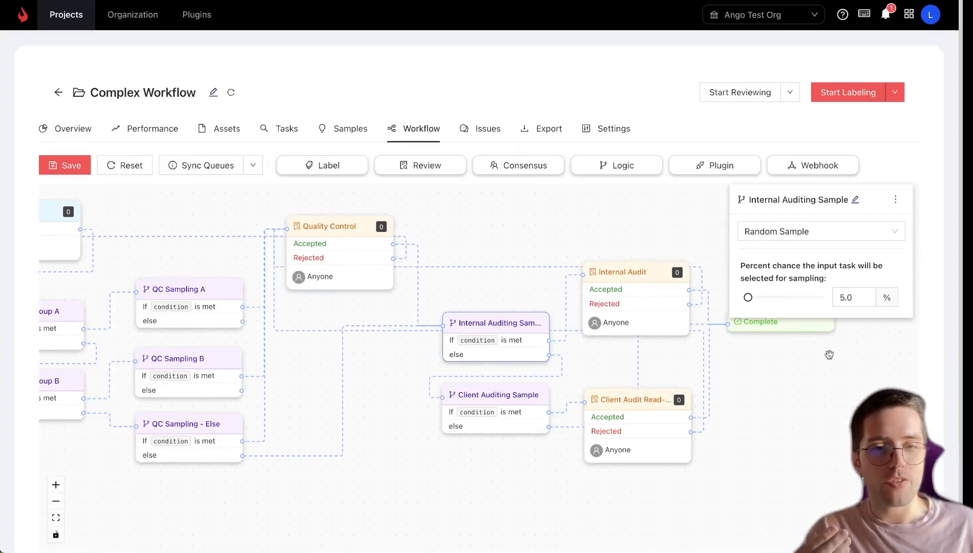
pyautogui.click(602, 289)
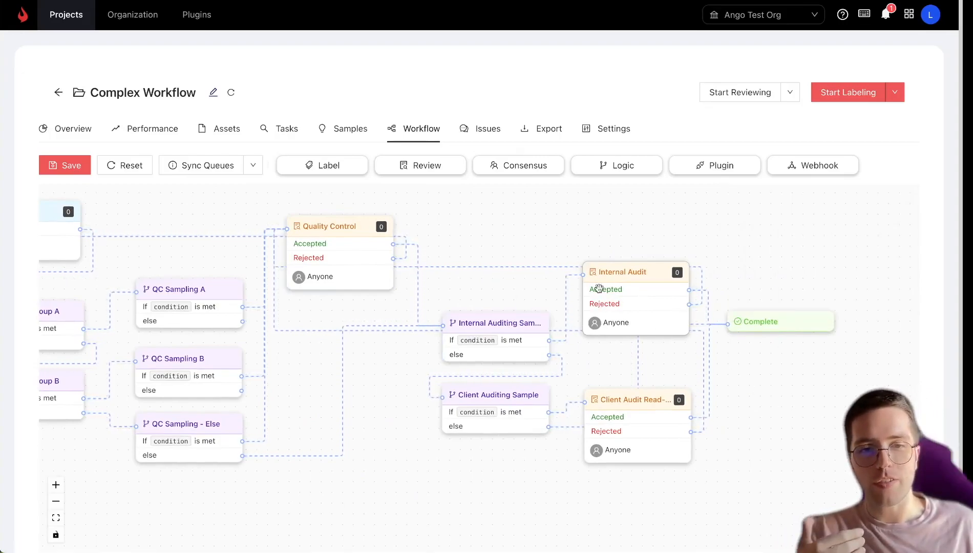
pyautogui.click(751, 365)
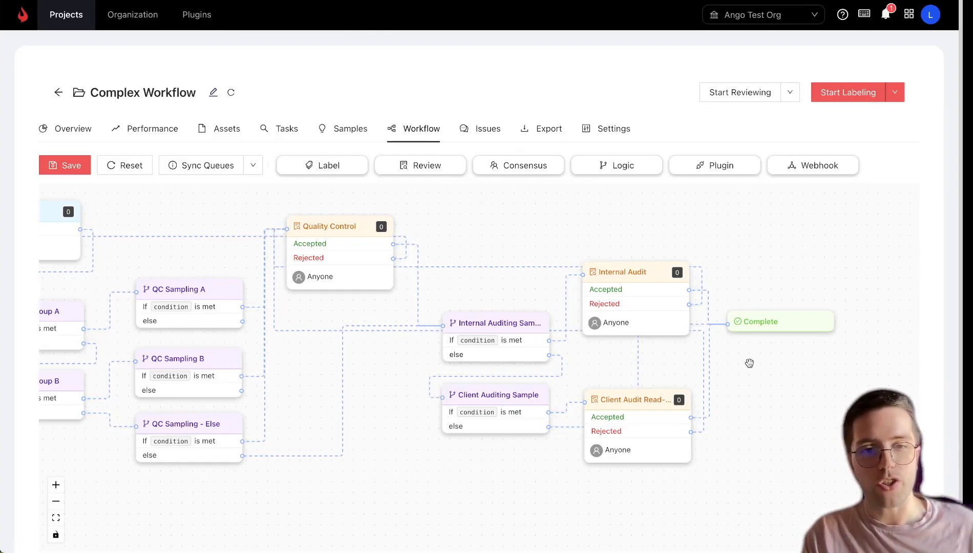
# View the Internal Audit stage's reviewer settings and move the Complete stage slightly farther from the audit stages
pyautogui.click(511, 341)
pyautogui.click(630, 303)
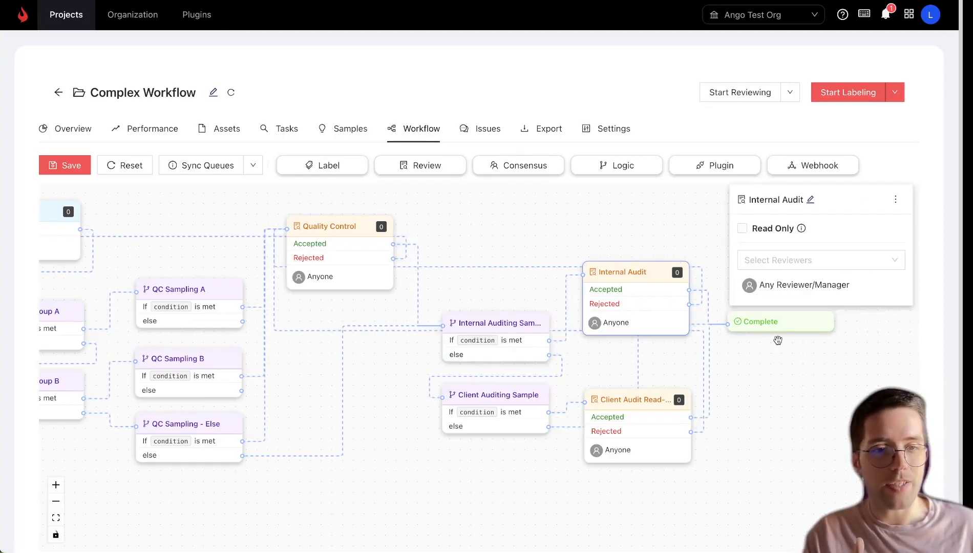
pyautogui.moveTo(763, 324); pyautogui.dragTo(795, 330)
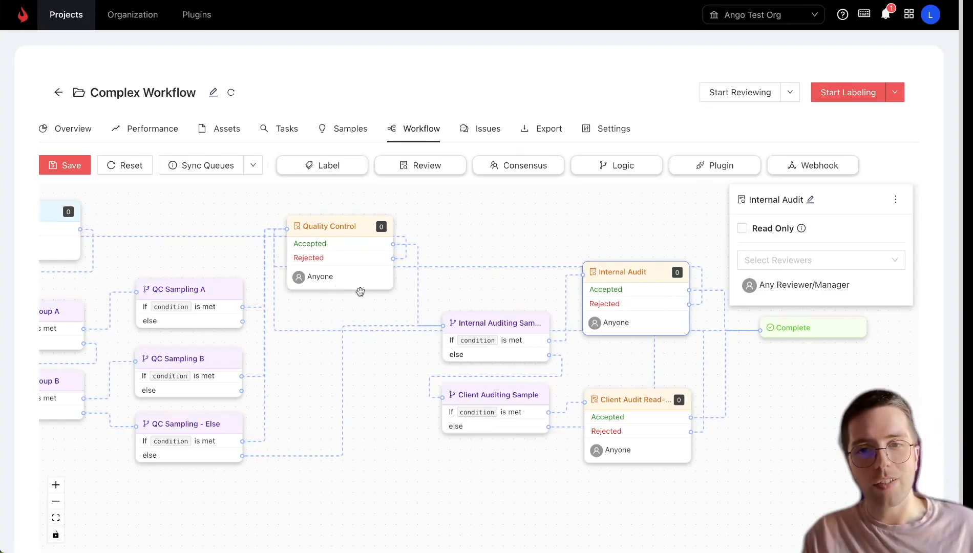
pyautogui.click(458, 244)
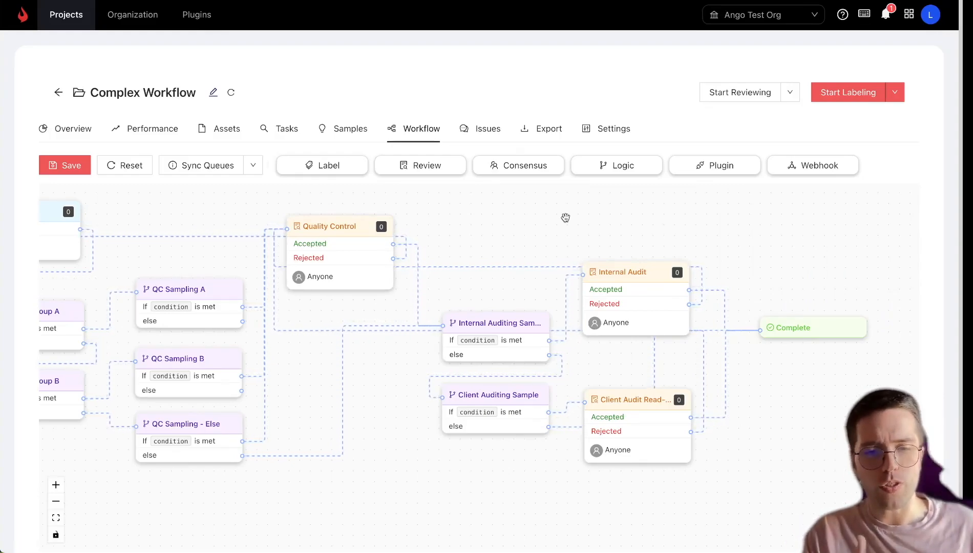
# Inspect the sampling settings of Internal and Client Auditing Sample and the read-only reviewer setup of Client Audit
pyautogui.click(531, 348)
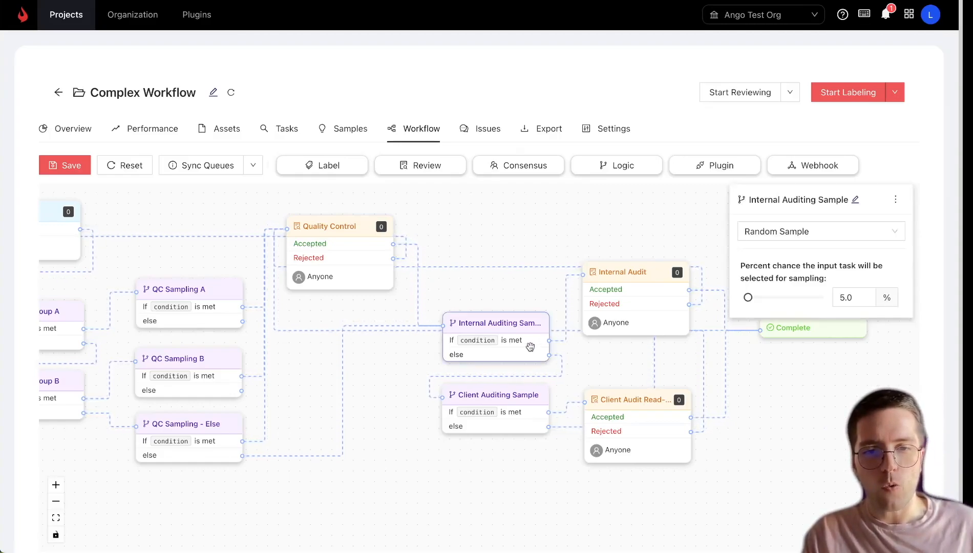
pyautogui.click(485, 402)
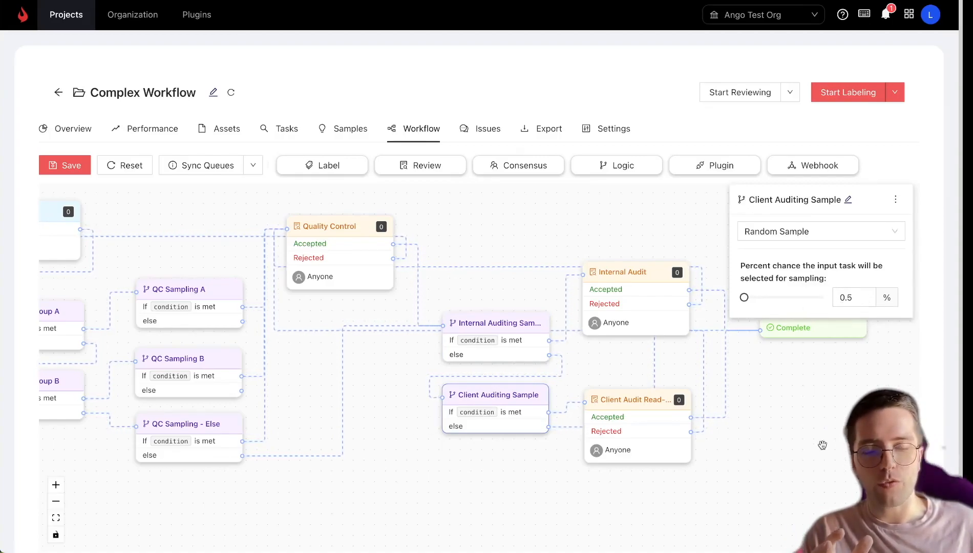
pyautogui.click(653, 399)
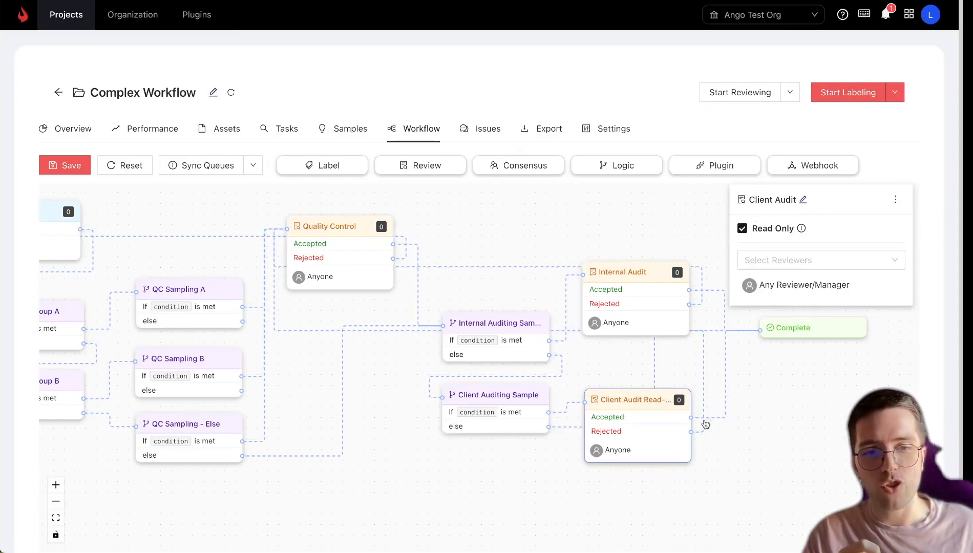
pyautogui.click(778, 444)
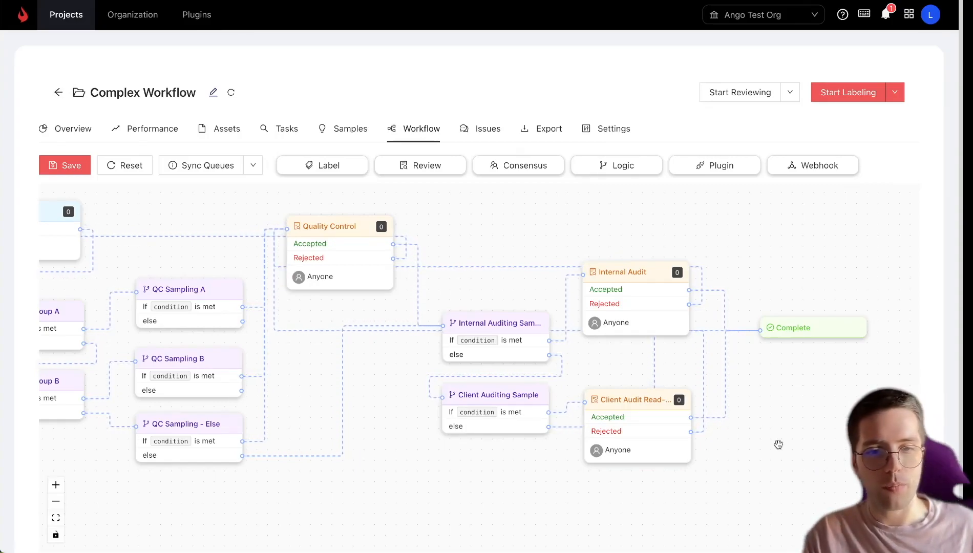
# Move the Complete stage slightly lower and view the workflow from Label through to Complete
pyautogui.moveTo(786, 330); pyautogui.dragTo(787, 344)
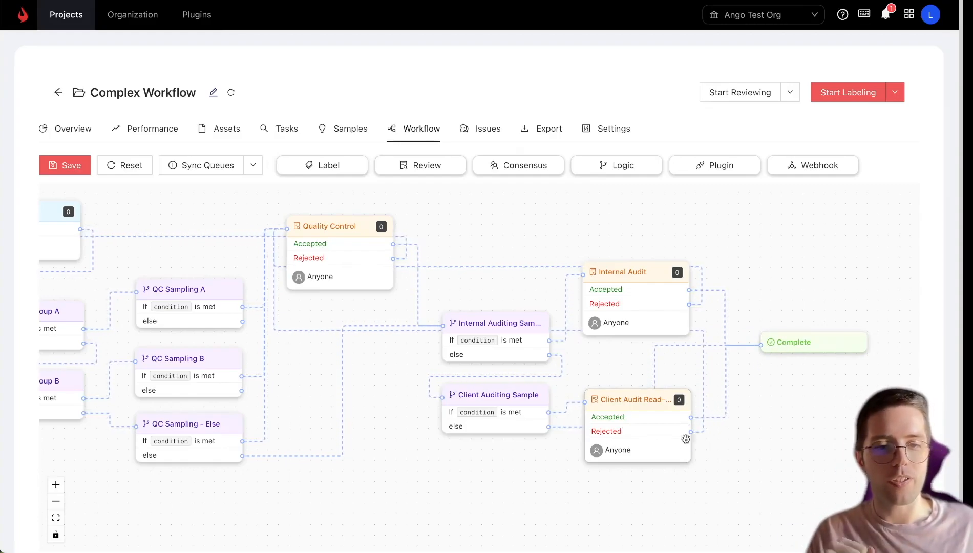
pyautogui.moveTo(551, 475); pyautogui.dragTo(660, 479)
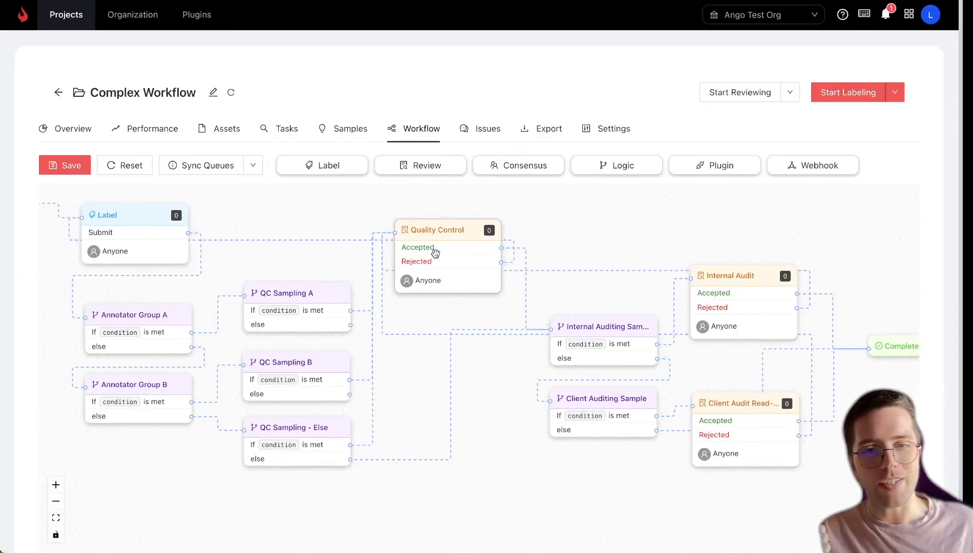
pyautogui.scroll(-1, 607, 276)
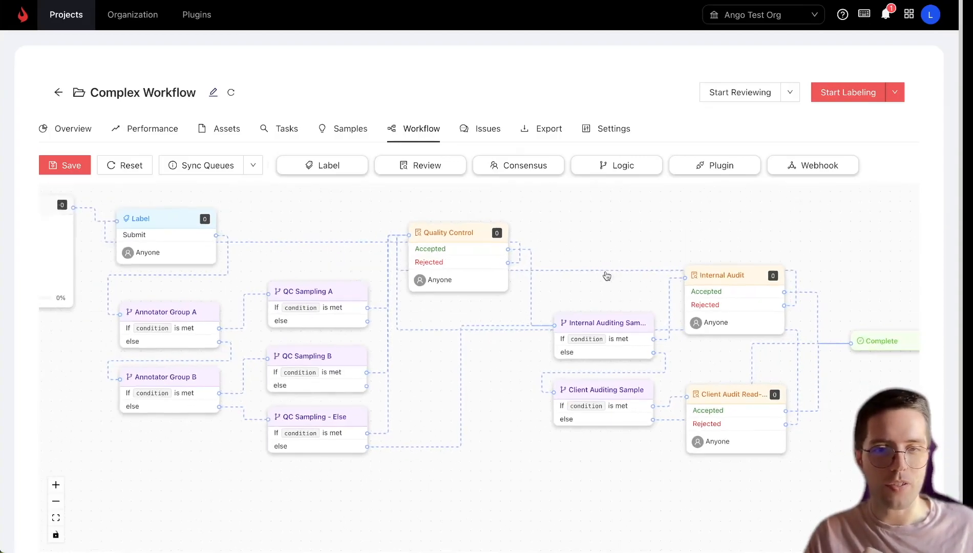